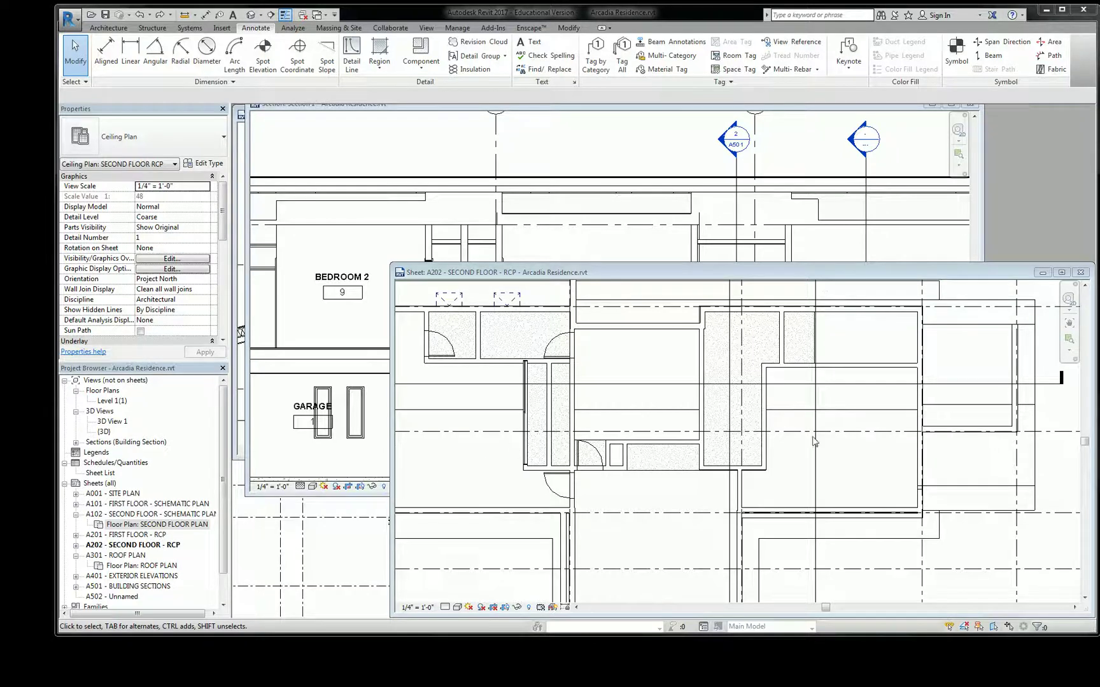
# Open the section view from its line in the second floor RCP and inspect the sloped GWB ceilings on both sides of the ridge.
pyautogui.click(815, 565)
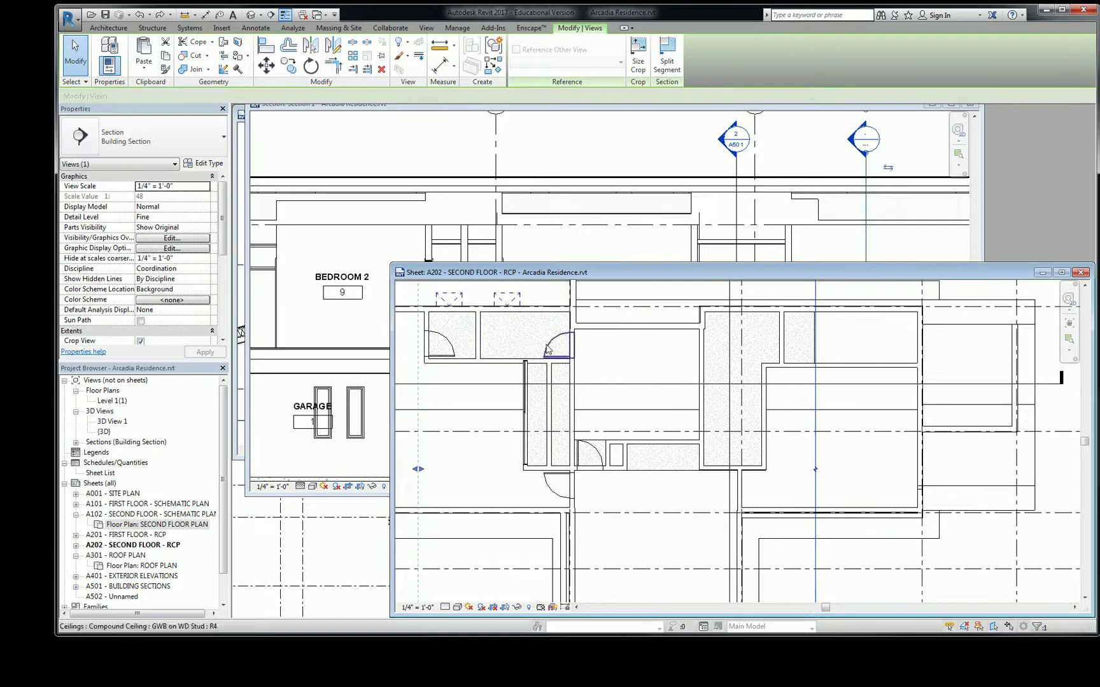
pyautogui.rightClick(816, 565)
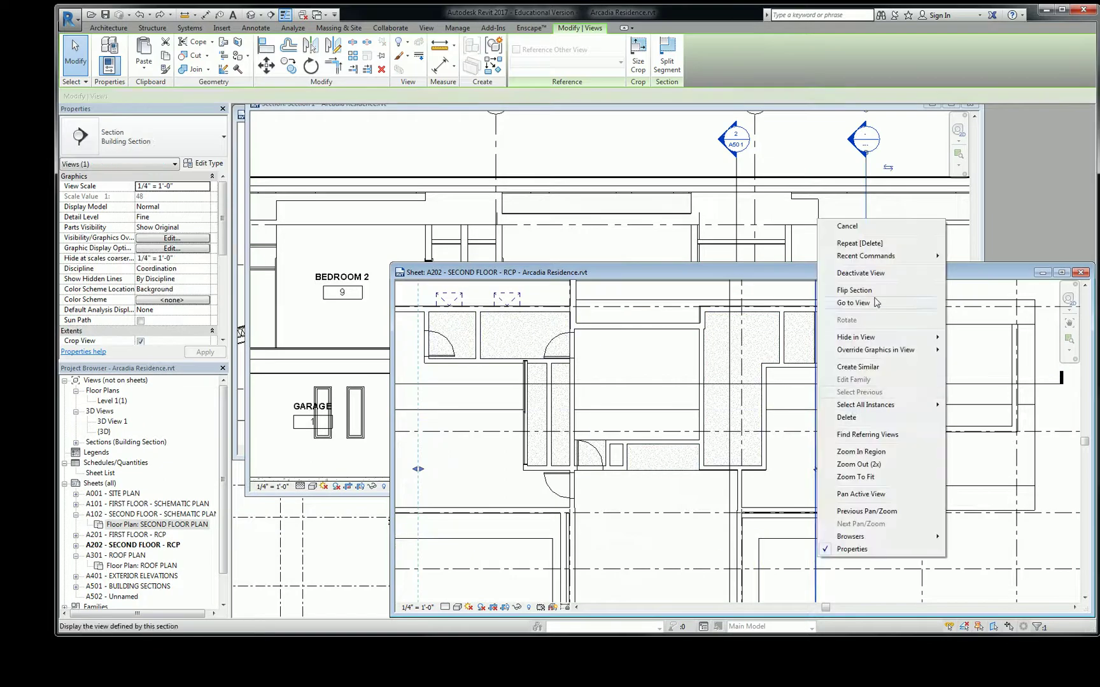
pyautogui.click(853, 303)
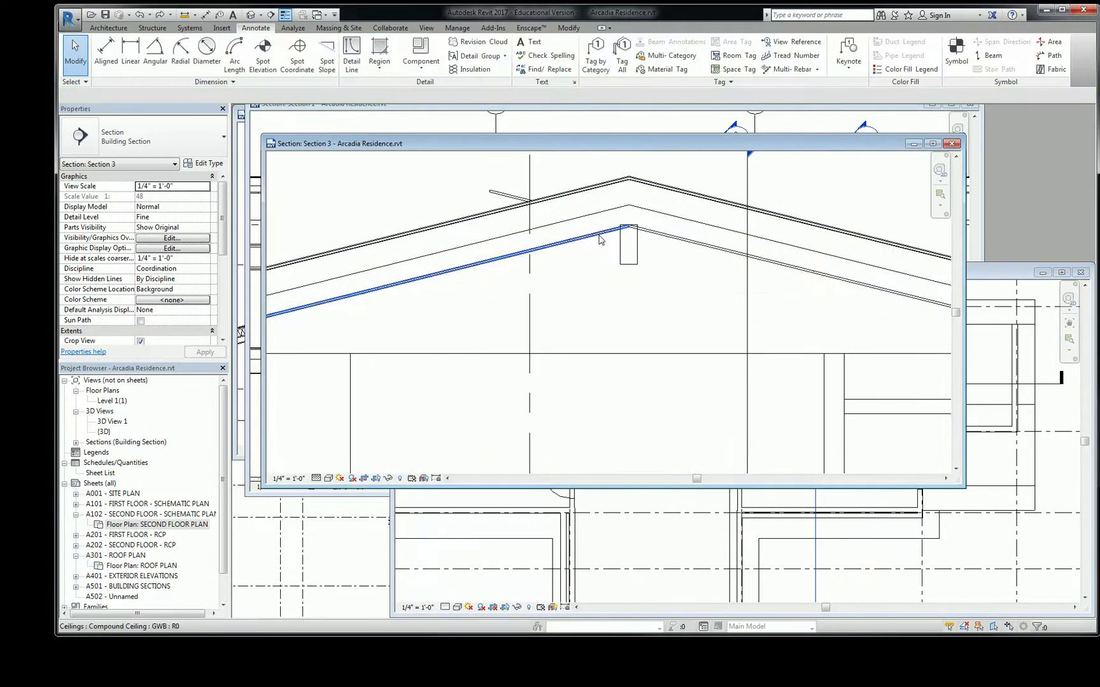
pyautogui.click(598, 239)
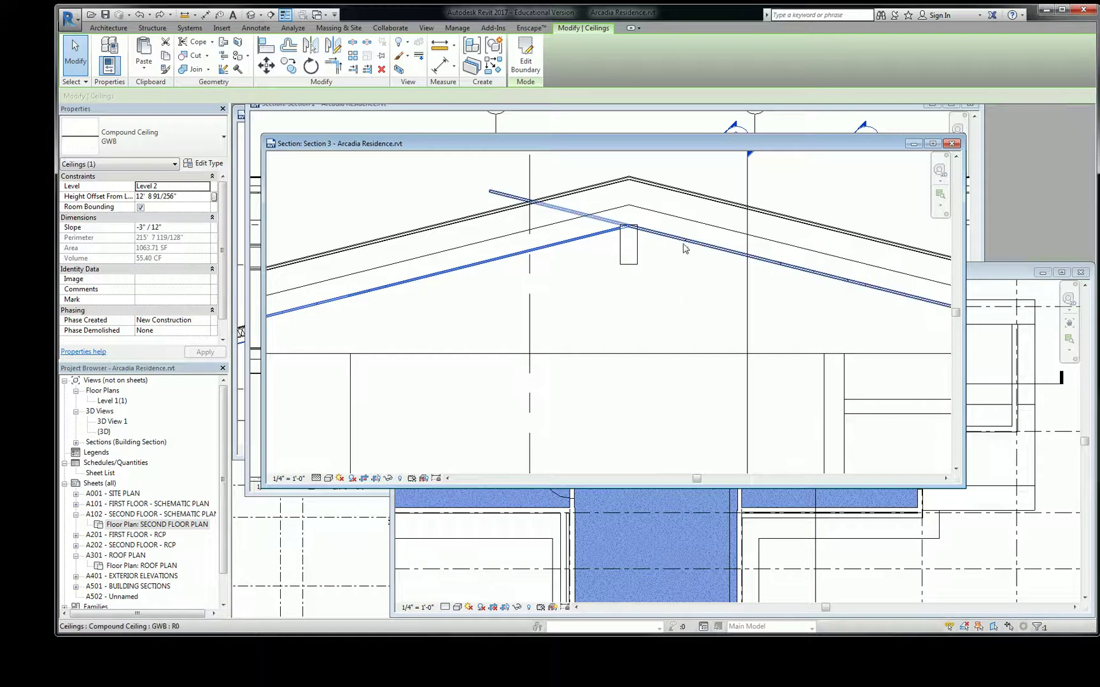
pyautogui.click(704, 251)
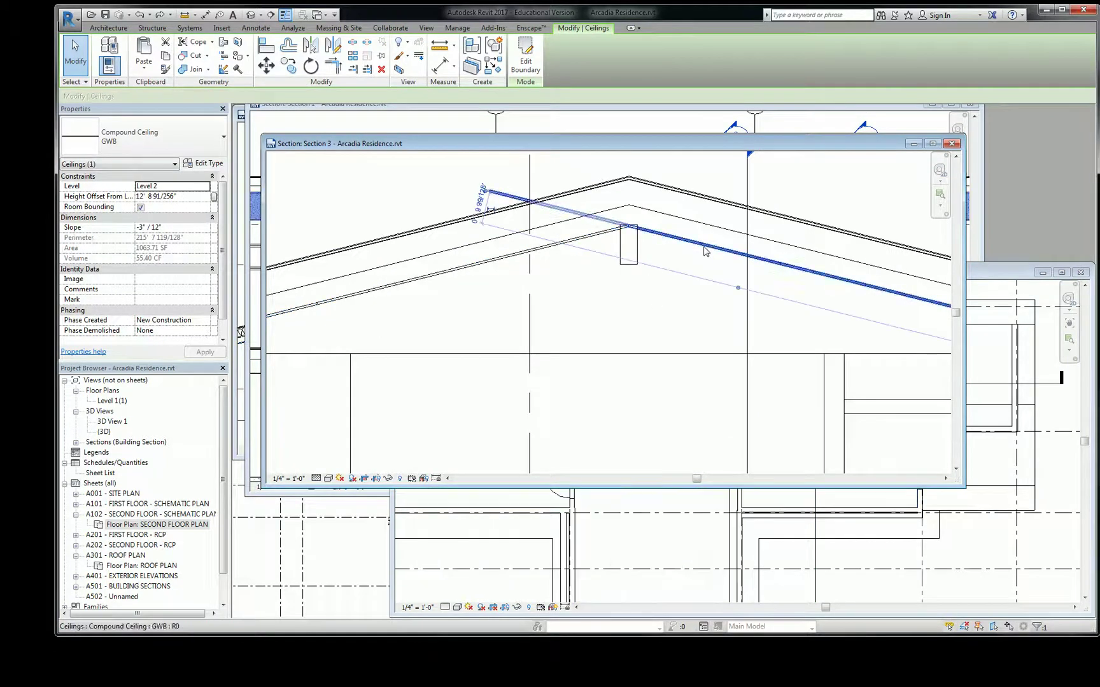
pyautogui.scroll(3, 704, 250)
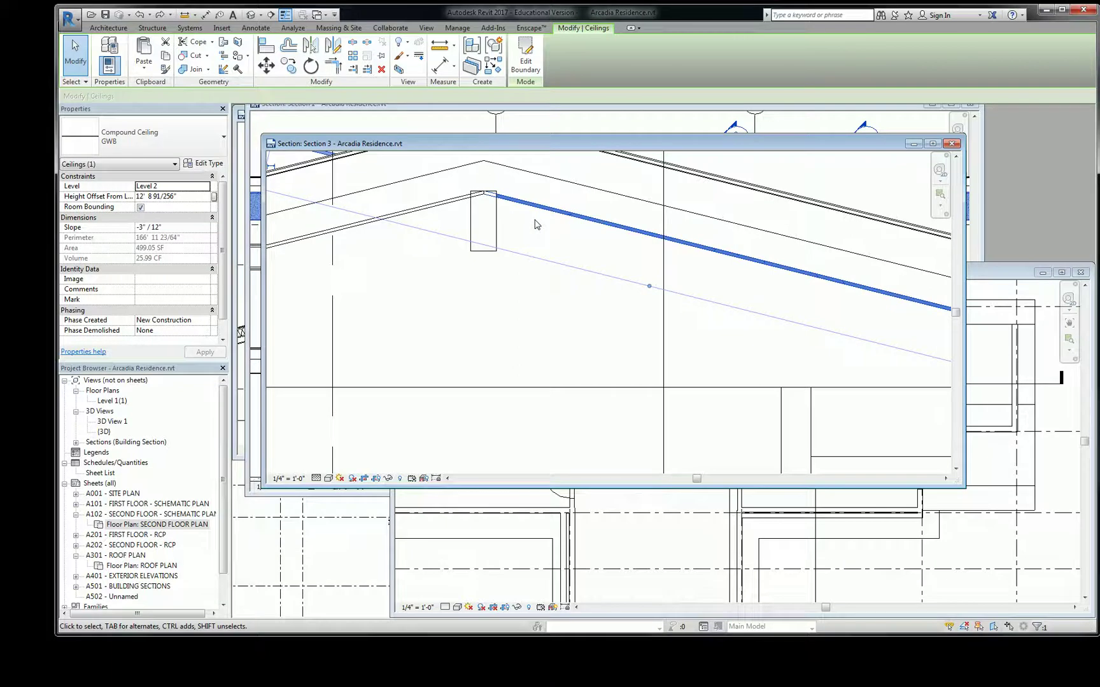
# Check in the second floor RCP which ceiling or roof is selectable on each side of the ridge line.
pyautogui.click(1003, 419)
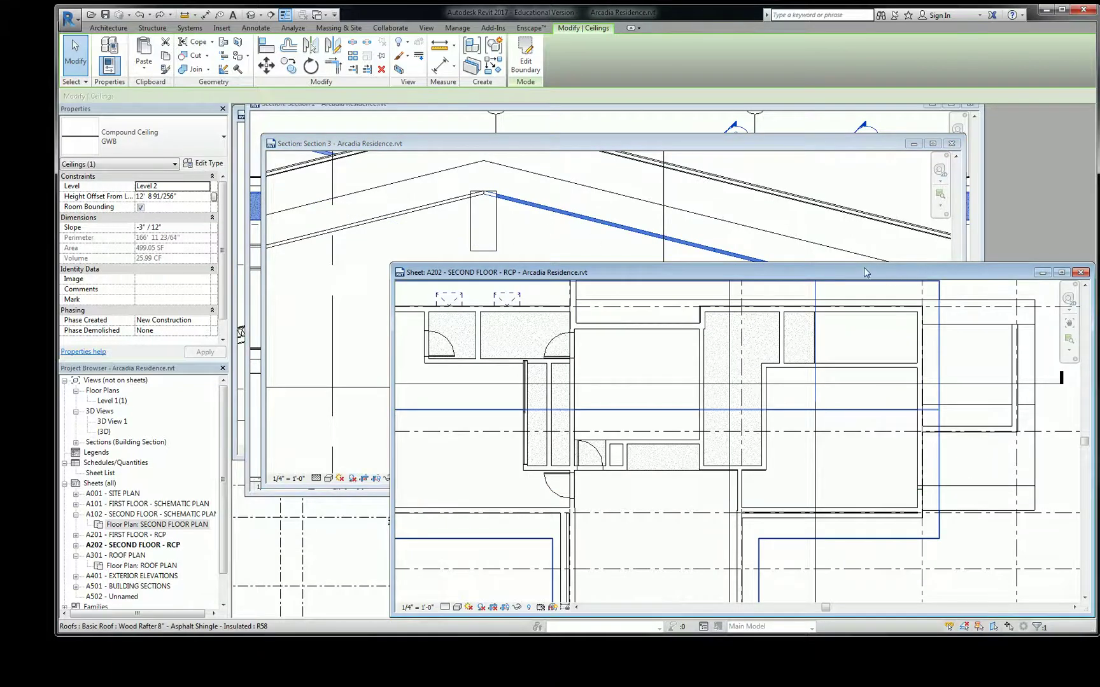
pyautogui.moveTo(863, 272); pyautogui.dragTo(840, 233)
pyautogui.scroll(3, 847, 370)
pyautogui.click(856, 407)
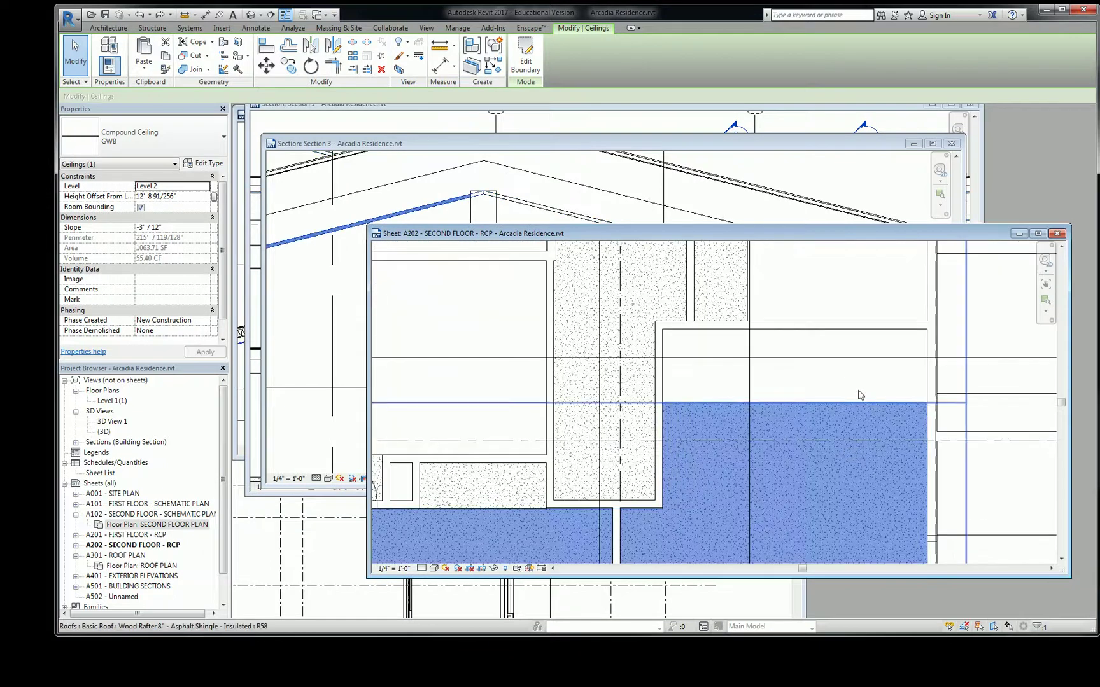
pyautogui.scroll(-2, 858, 393)
pyautogui.scroll(2, 856, 382)
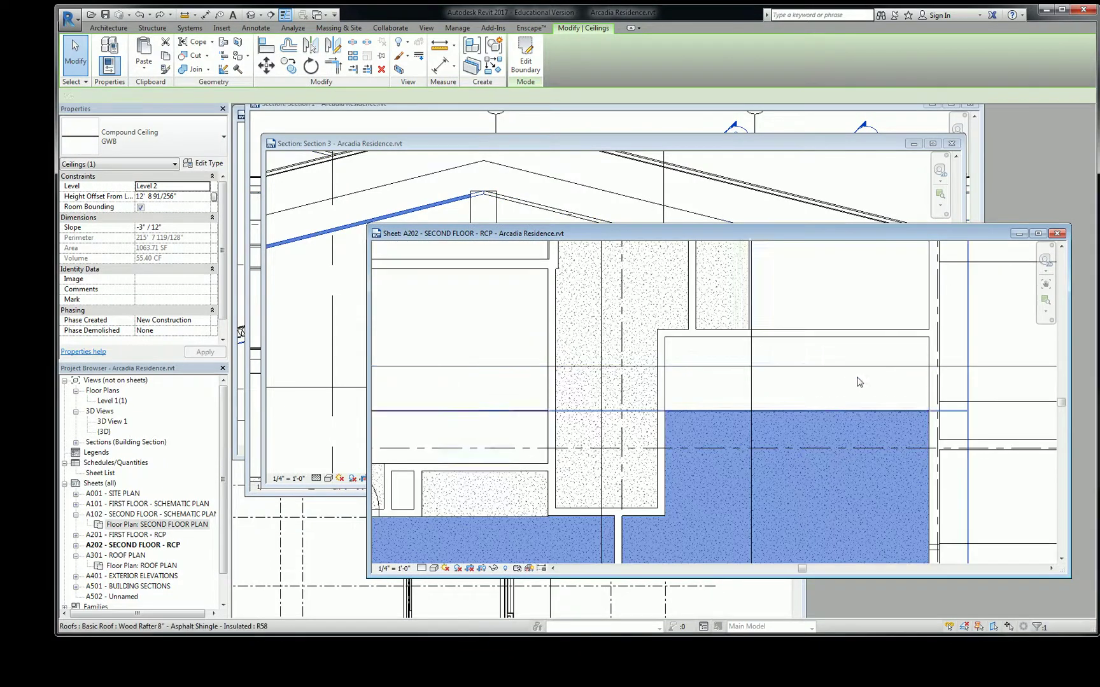
pyautogui.click(858, 381)
pyautogui.scroll(-3, 858, 379)
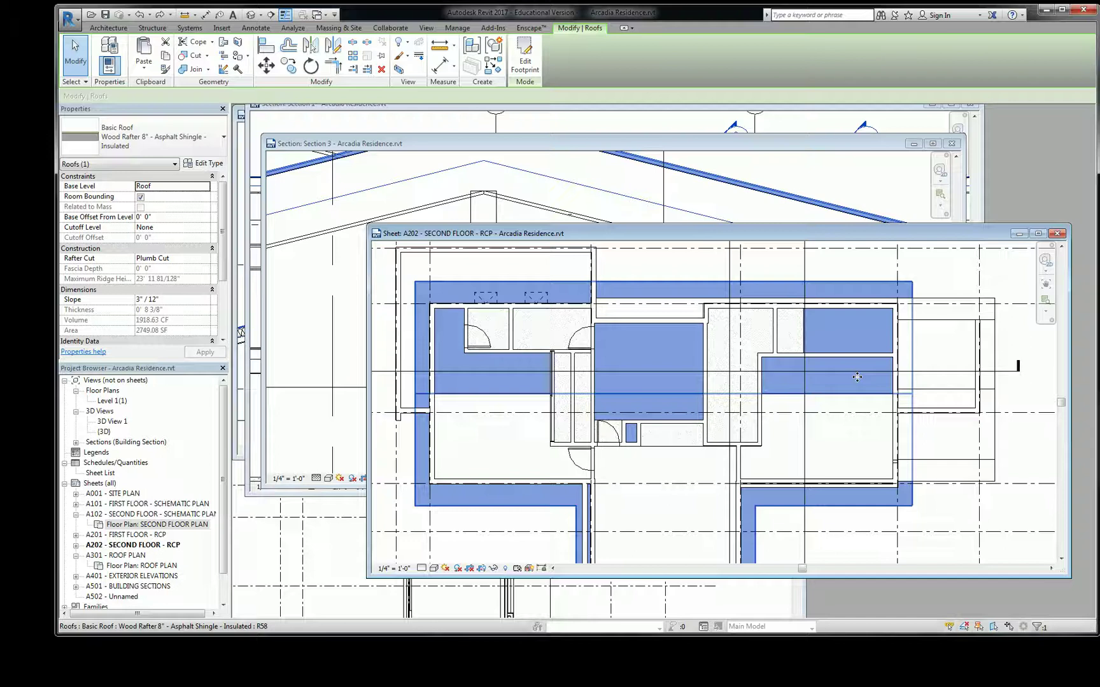
# Review the View Range settings of the second floor ceiling plan and close them without changes.
pyautogui.click(935, 281)
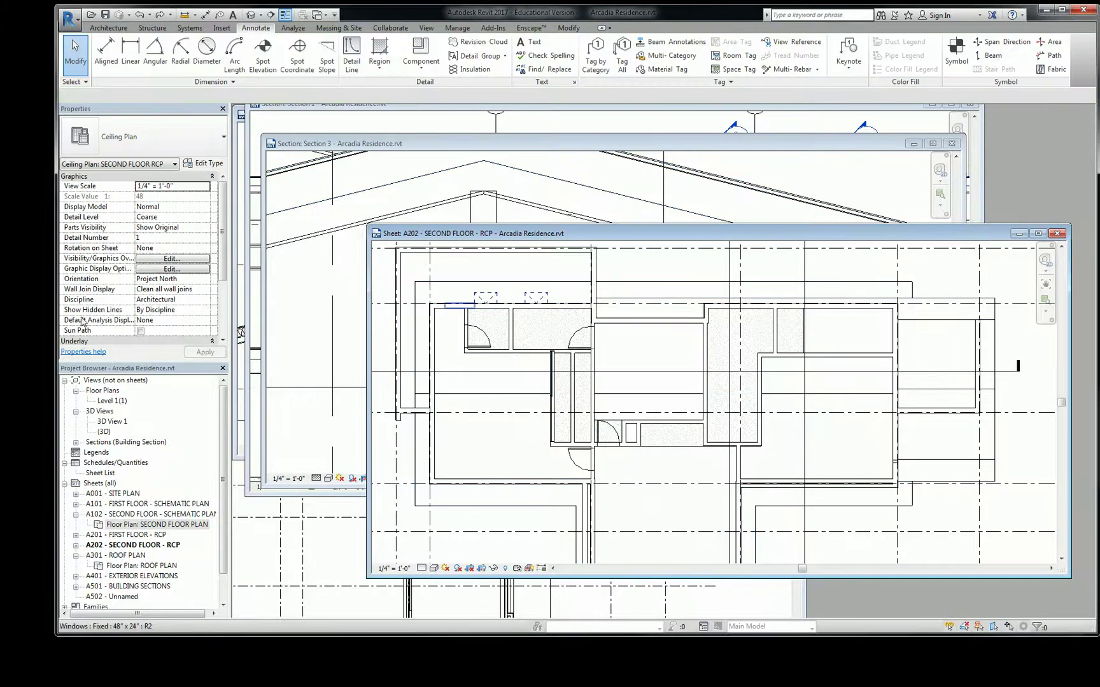
pyautogui.moveTo(227, 219); pyautogui.dragTo(225, 291)
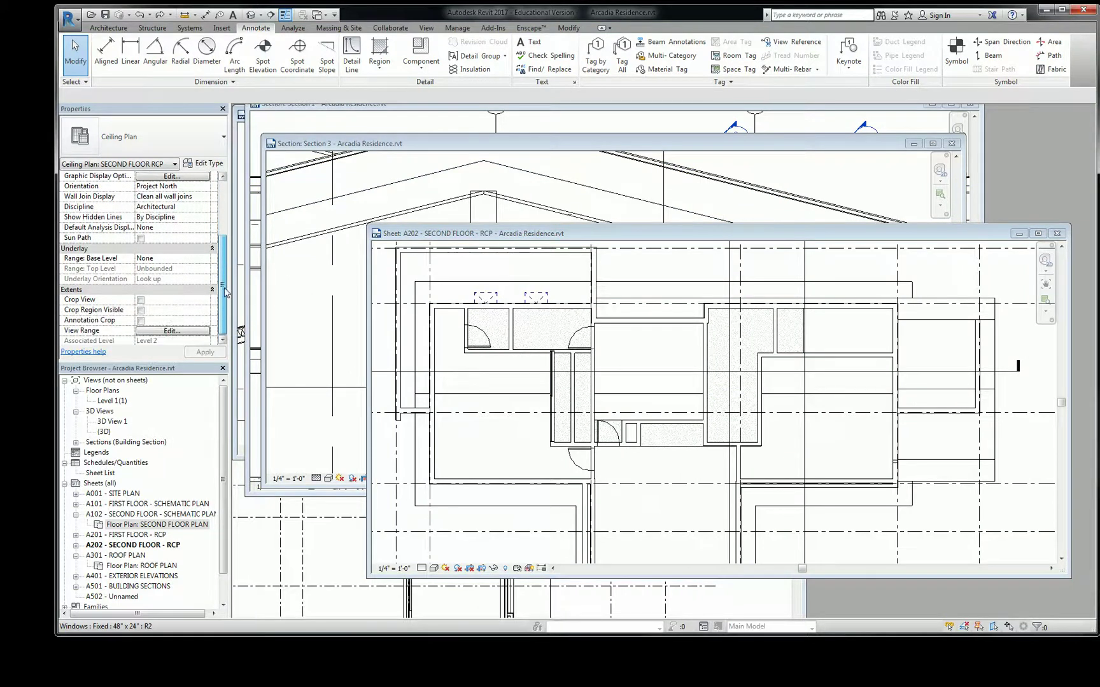
pyautogui.click(178, 332)
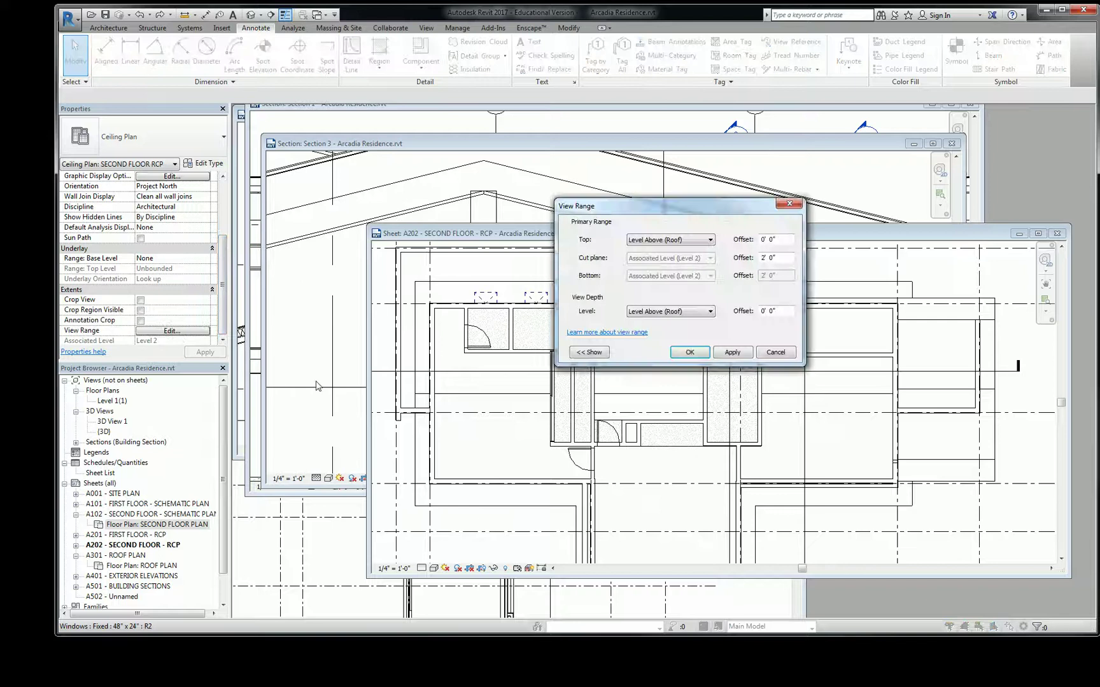
pyautogui.moveTo(676, 216); pyautogui.dragTo(541, 171)
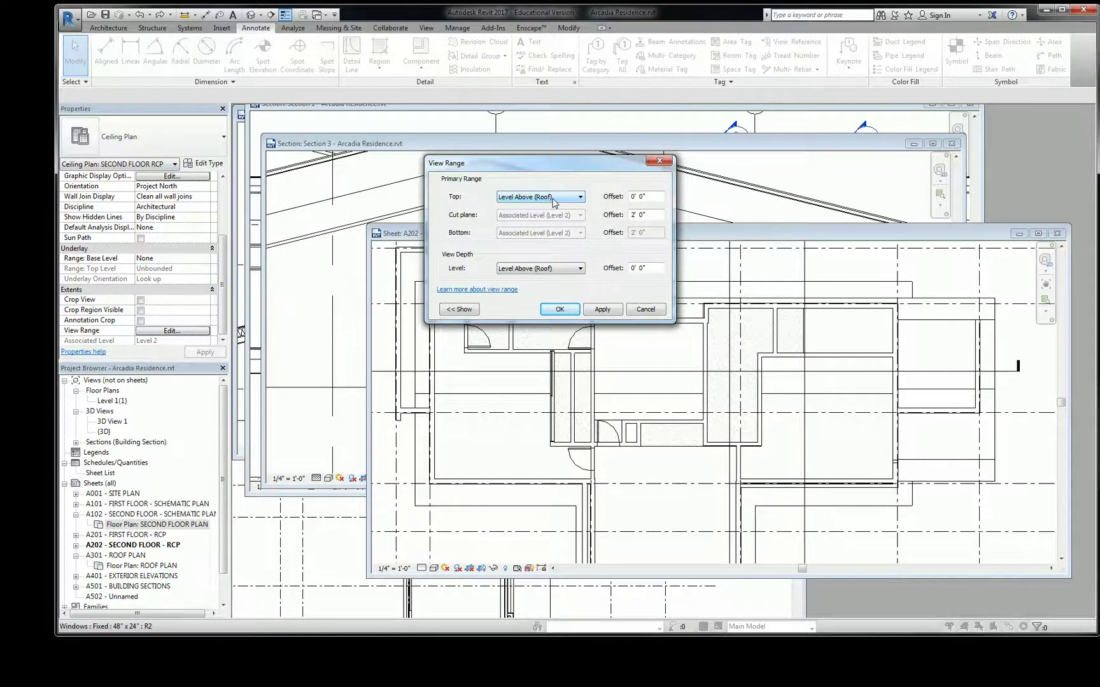
pyautogui.click(660, 161)
# Draw a horizontal thin detail line across Section 3, about 1'-8" above Level 2, to mark the ceiling plan's cut plane.
pyautogui.click(788, 182)
pyautogui.scroll(-9, 761, 223)
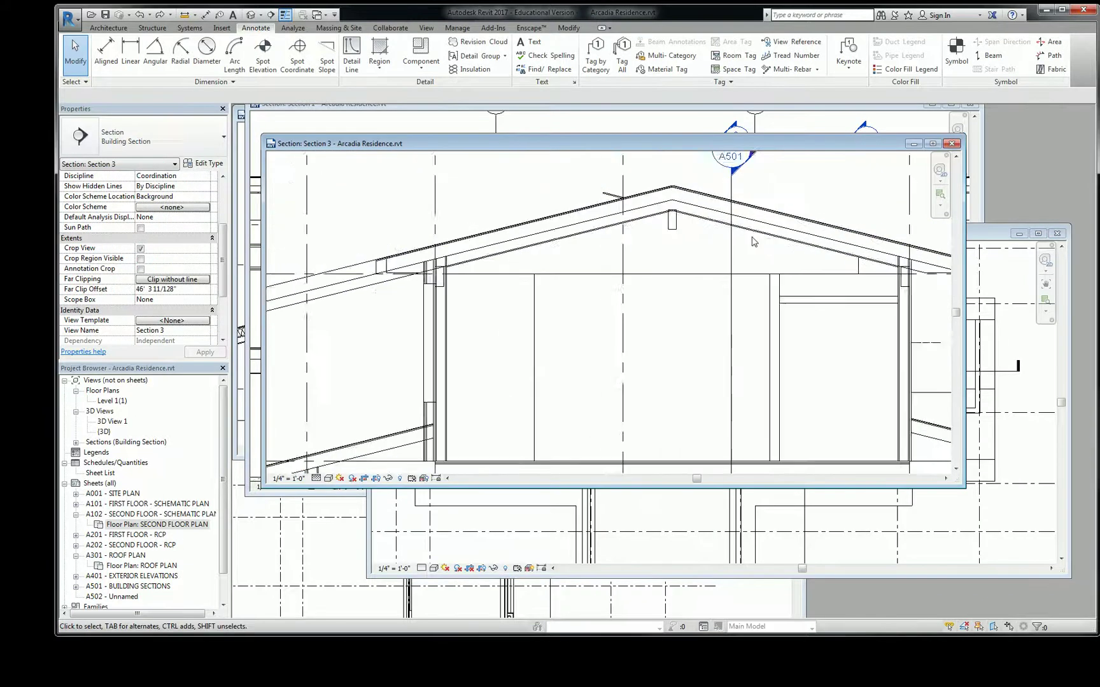
pyautogui.moveTo(683, 288); pyautogui.dragTo(787, 235, button='middle')
pyautogui.press('d')
pyautogui.press('l')
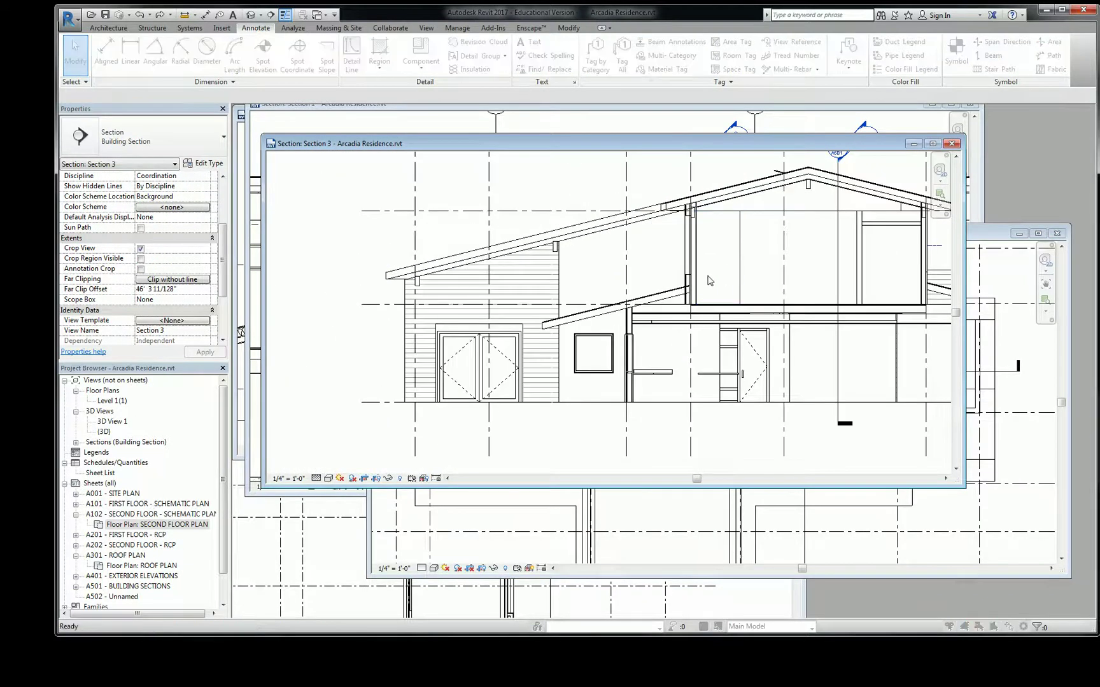
pyautogui.press('Escape')
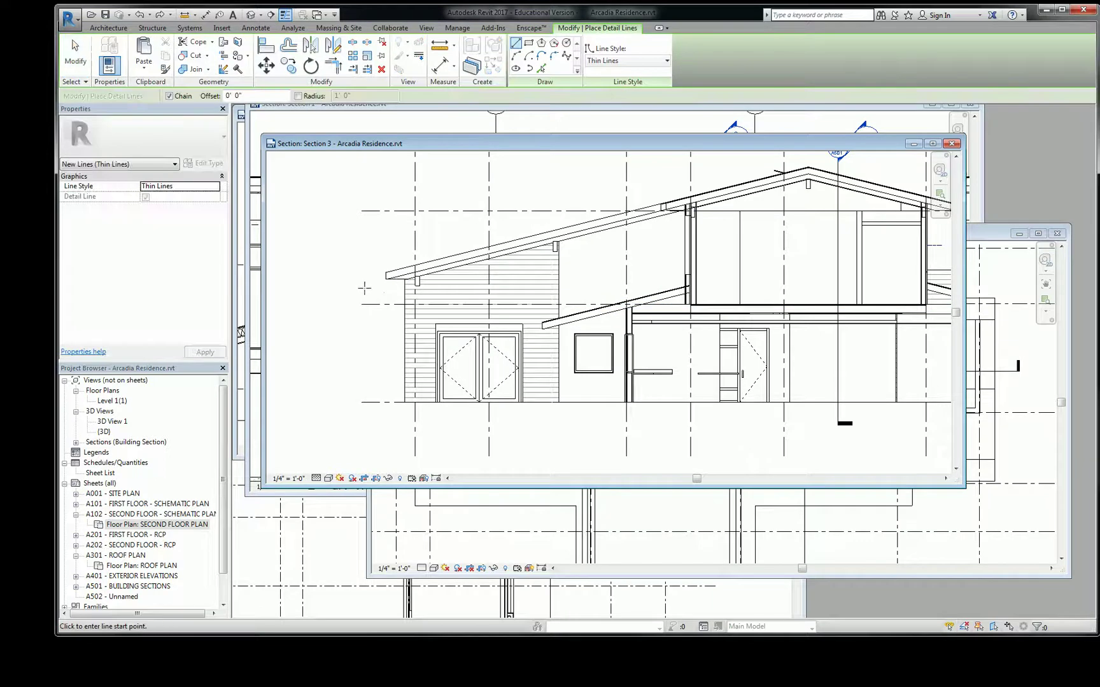
pyautogui.click(363, 287)
pyautogui.scroll(-2, 363, 287)
pyautogui.click(914, 288)
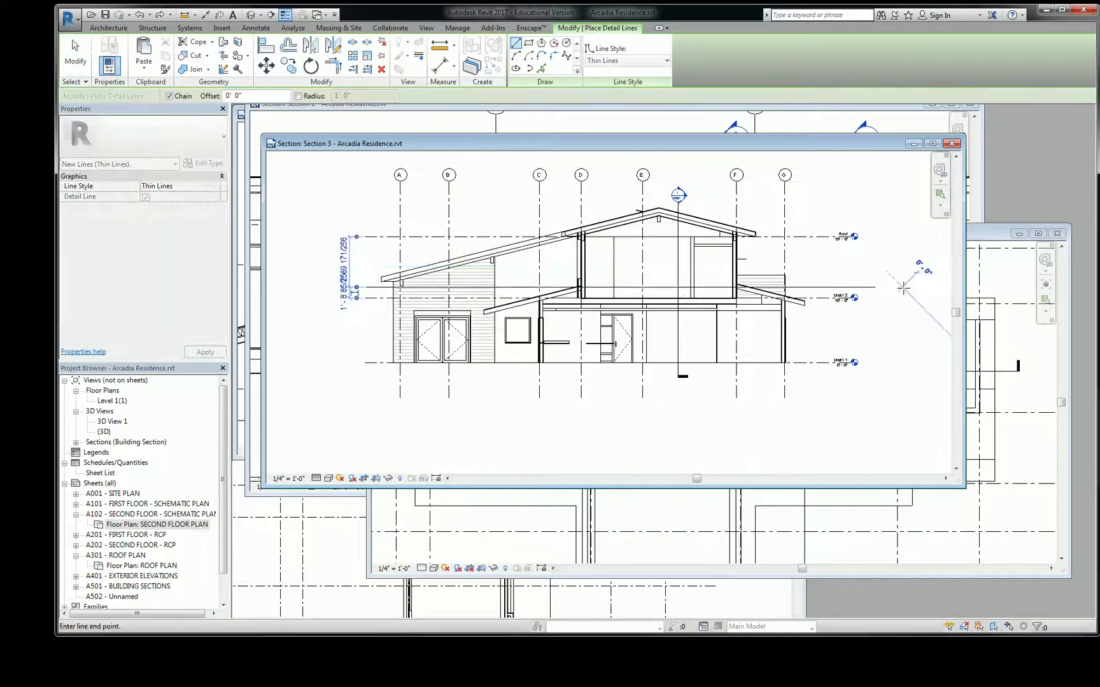
pyautogui.scroll(3, 808, 289)
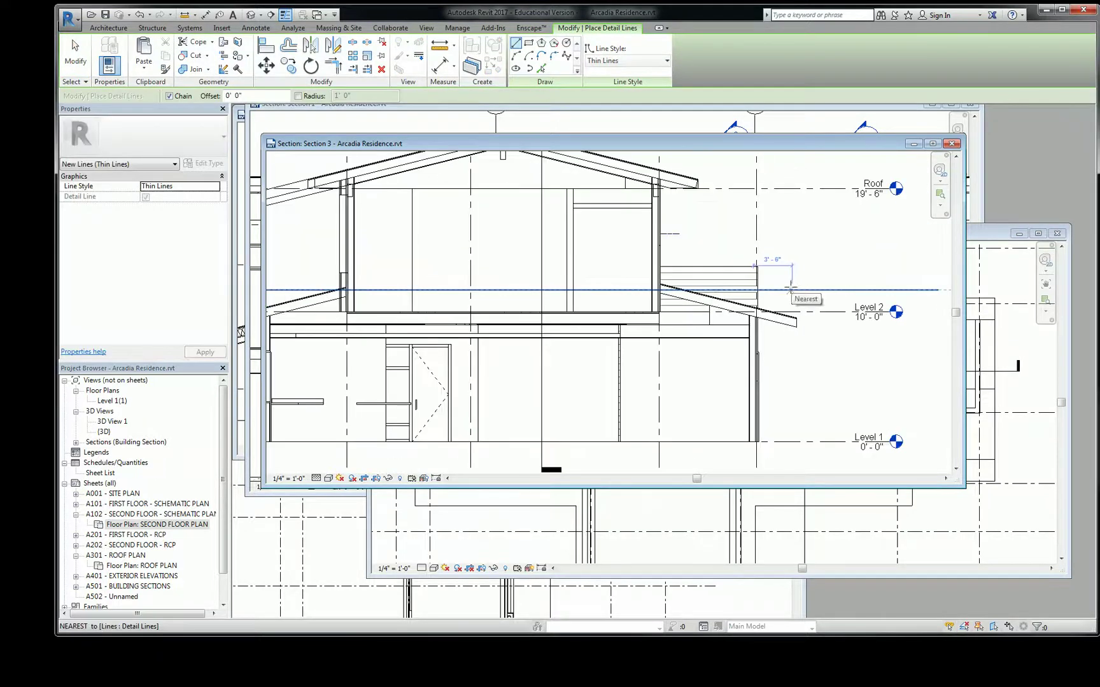
# Draw a vertical detail line about 7'-10" long from the cut plane line up to the Roof level, with an arrowhead at its upper end.
pyautogui.click(786, 290)
pyautogui.click(786, 189)
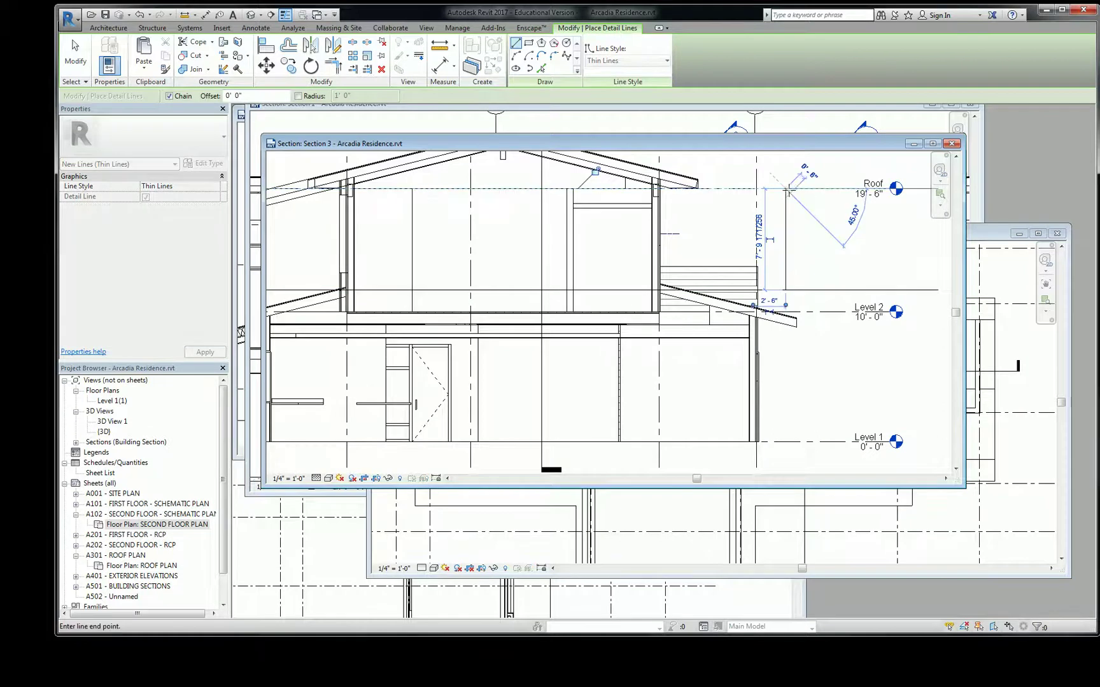
pyautogui.press('Escape')
pyautogui.press('Escape')
pyautogui.click(785, 189)
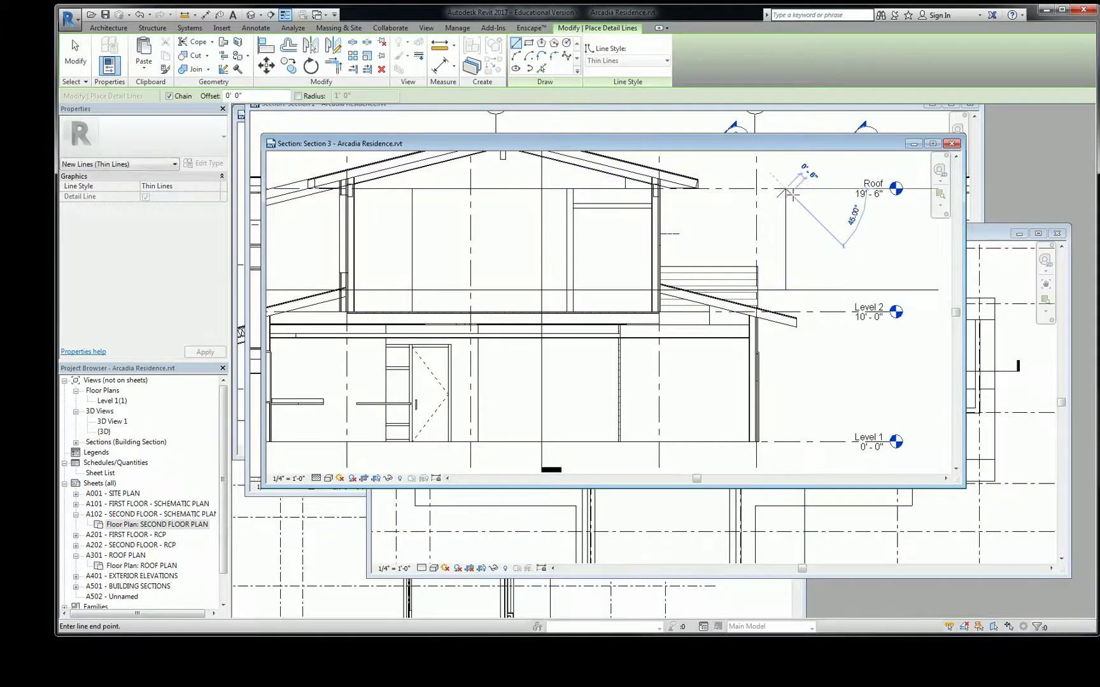
pyautogui.click(794, 197)
pyautogui.scroll(1, 822, 244)
pyautogui.moveTo(822, 244); pyautogui.dragTo(852, 282, button='middle')
pyautogui.press('Escape')
pyautogui.press('Escape')
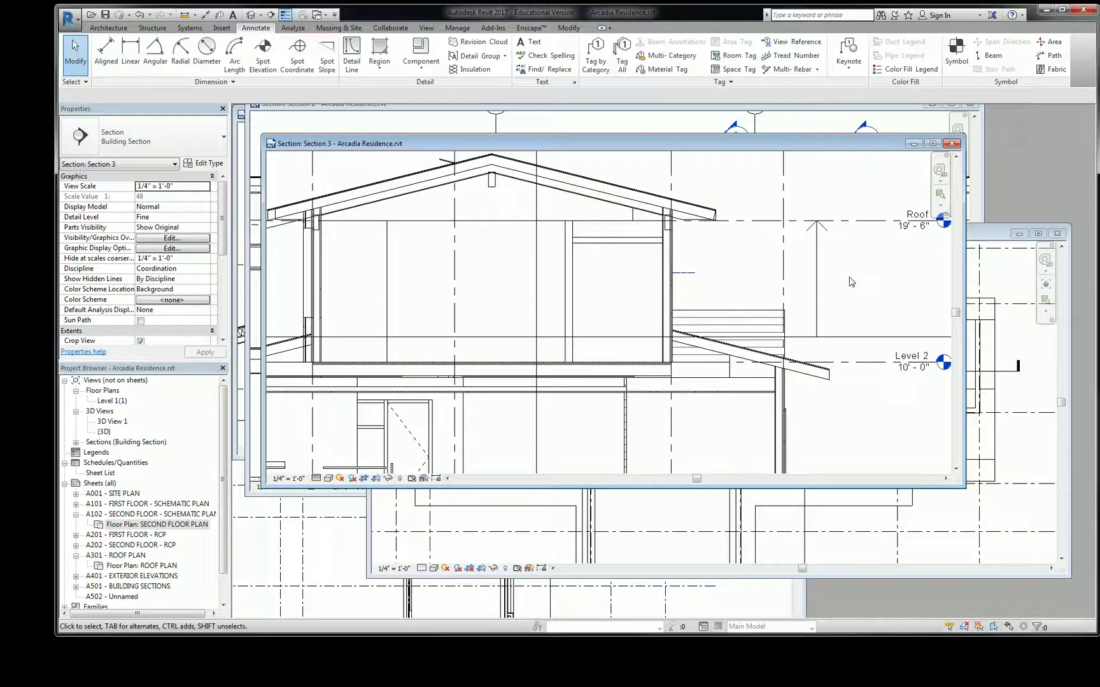
# Inspect the roof joists and the Wood Rafter 8" roof in Section 3 relative to the Roof level.
pyautogui.click(561, 182)
pyautogui.moveTo(562, 181); pyautogui.dragTo(871, 178, button='middle')
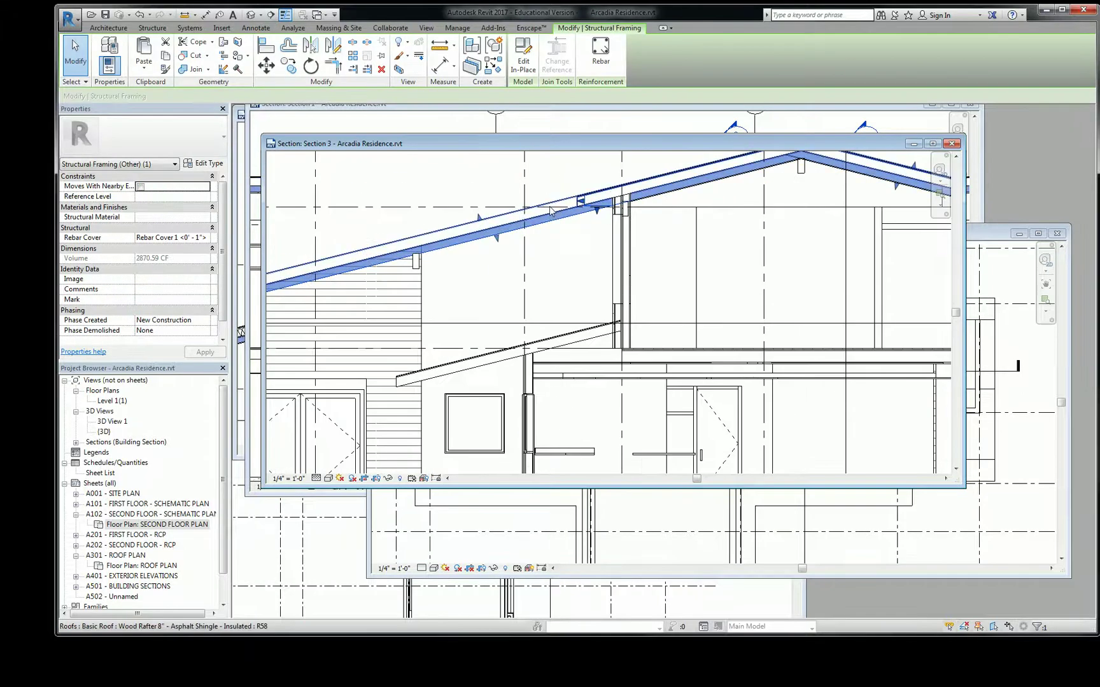
pyautogui.click(549, 213)
pyautogui.click(490, 219)
pyautogui.scroll(-1, 681, 239)
pyautogui.moveTo(681, 238); pyautogui.dragTo(683, 274, button='middle')
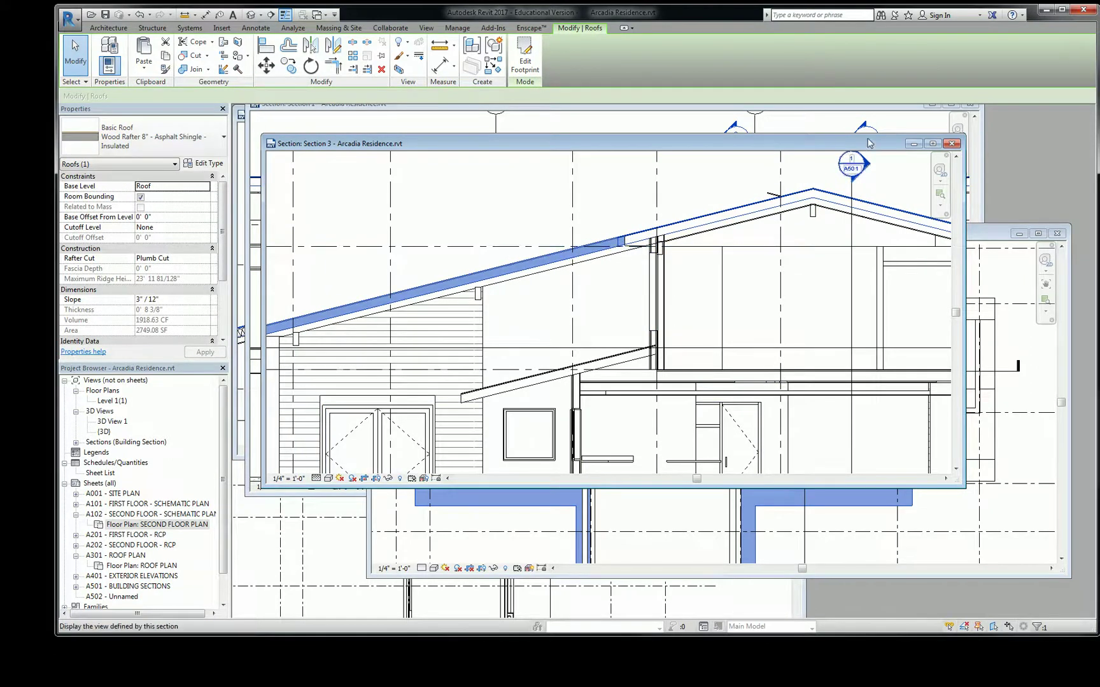
# Examine where the sloped GWB ceiling meets the exterior wall compared with the Roof level line in Section 3.
pyautogui.scroll(2, 880, 223)
pyautogui.click(886, 226)
pyautogui.moveTo(879, 238); pyautogui.dragTo(570, 224, button='middle')
pyautogui.scroll(3, 674, 231)
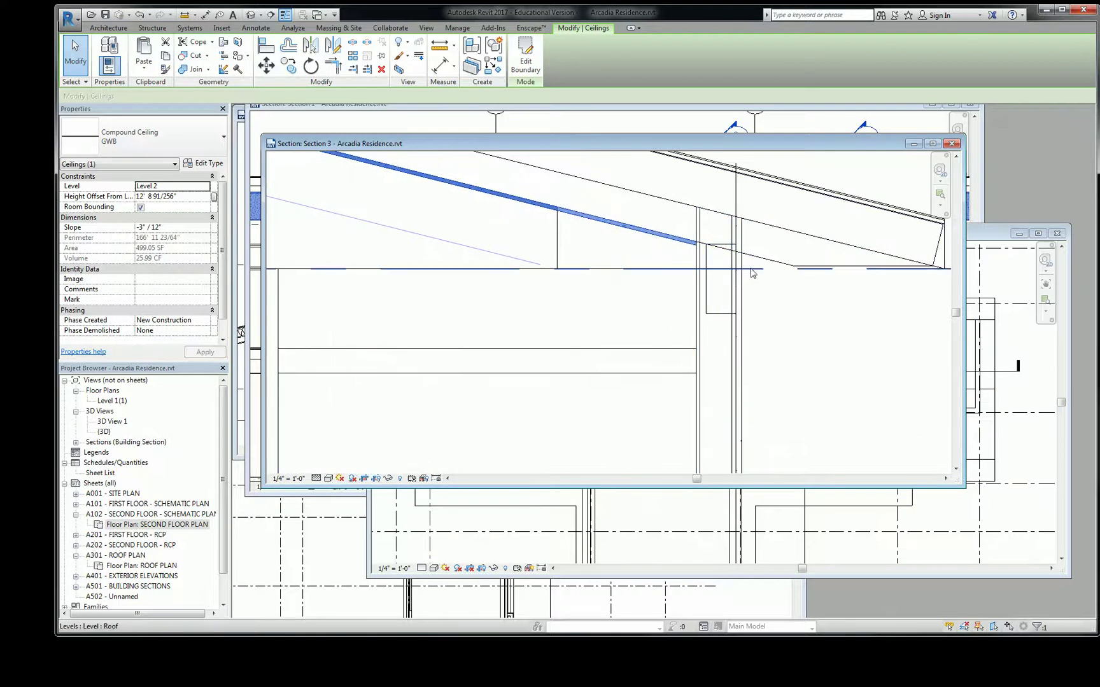
pyautogui.click(751, 269)
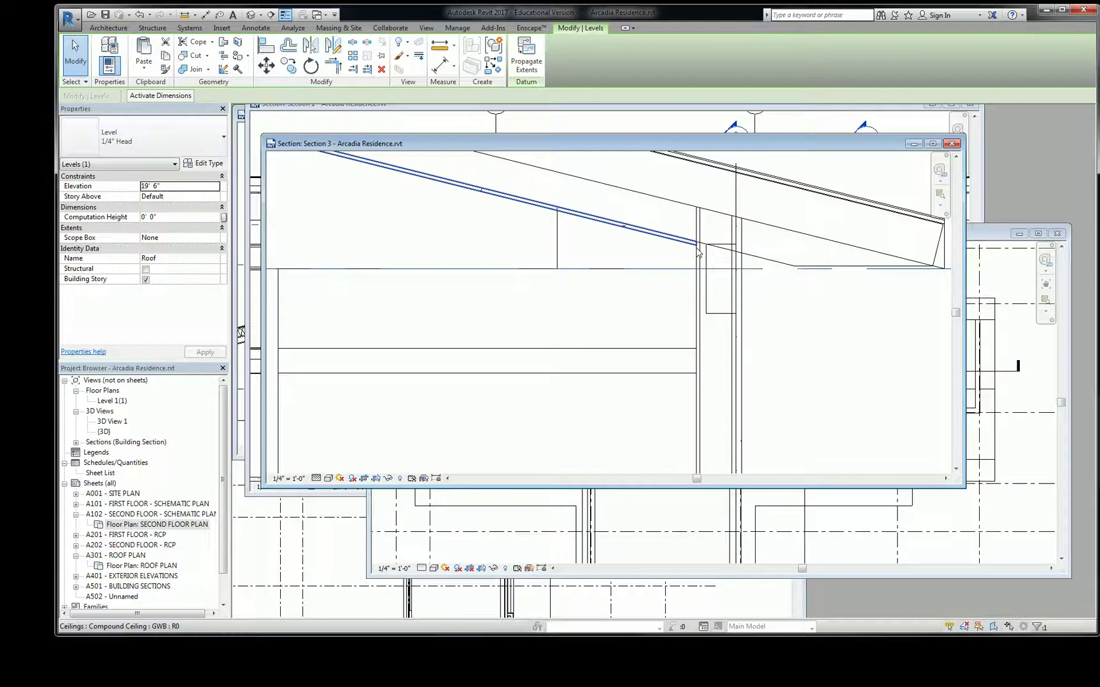
pyautogui.scroll(-3, 718, 247)
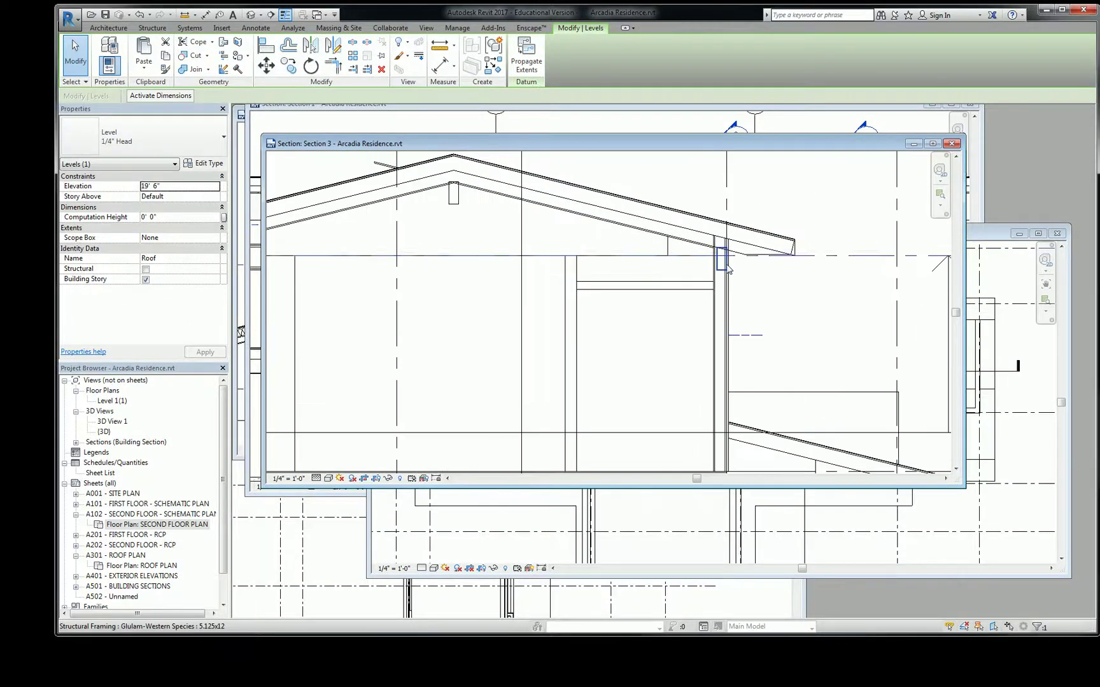
# Delete the vertical detail line and its arrowhead between the cut plane line and the Roof level.
pyautogui.click(812, 280)
pyautogui.scroll(-1, 813, 280)
pyautogui.moveTo(865, 279); pyautogui.dragTo(857, 272, button='middle')
pyautogui.press('Tab')
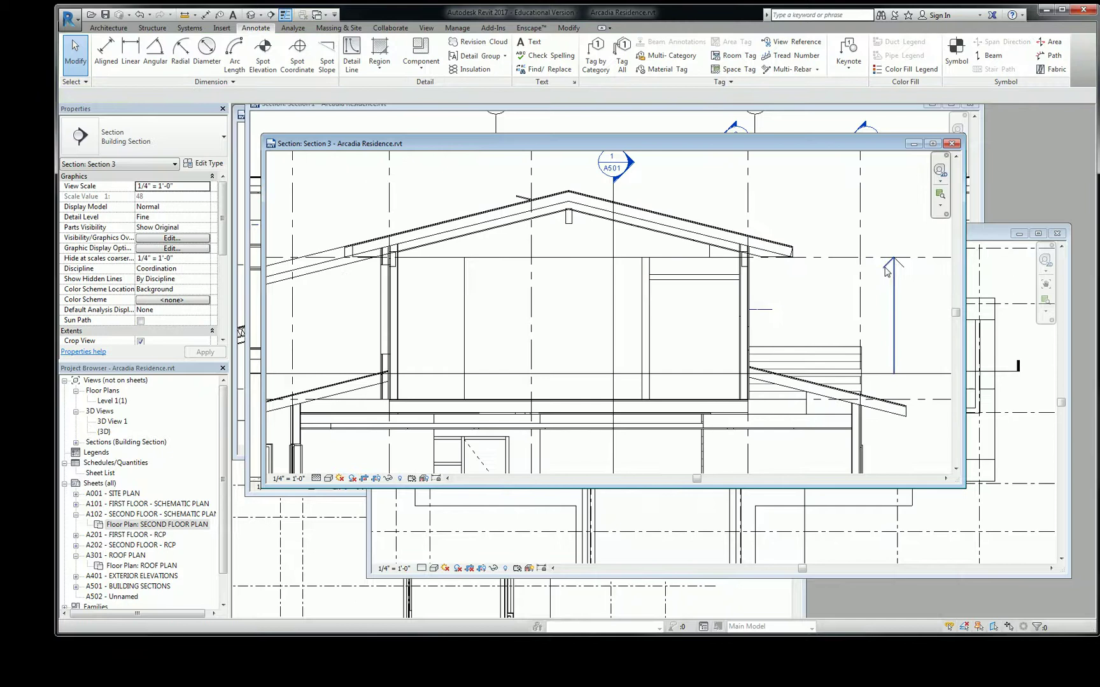
pyautogui.click(887, 263)
pyautogui.press('Delete')
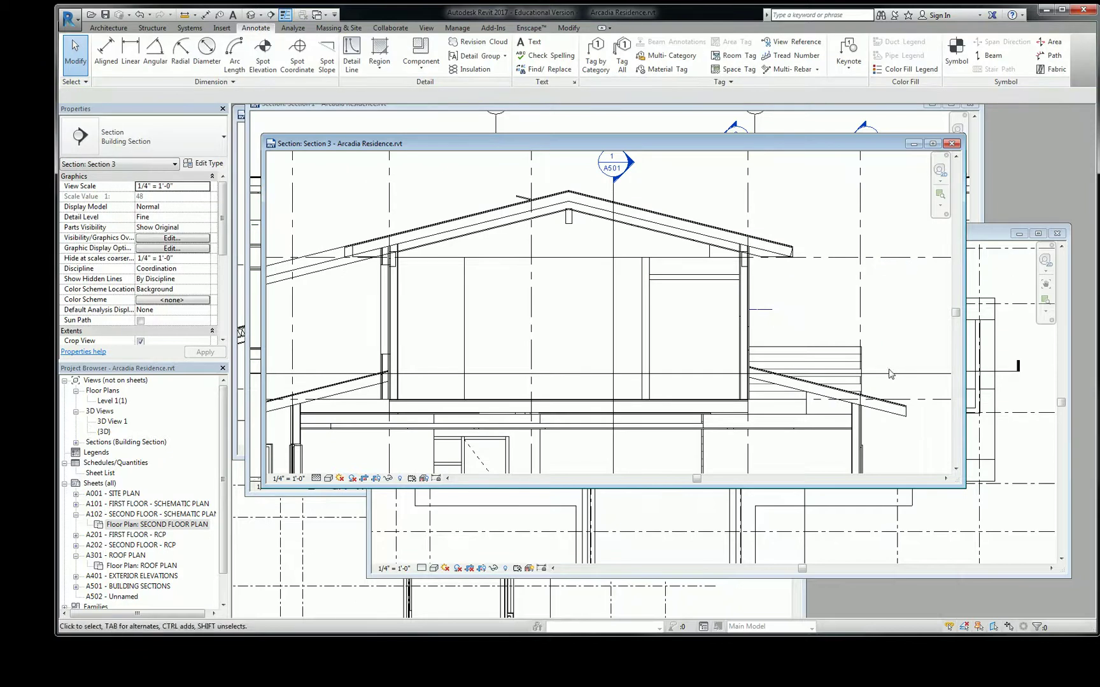
# Set the View Depth offset of the second floor ceiling plan to 10' above the Roof level and select the GWB ceiling beyond the ridge.
pyautogui.click(669, 534)
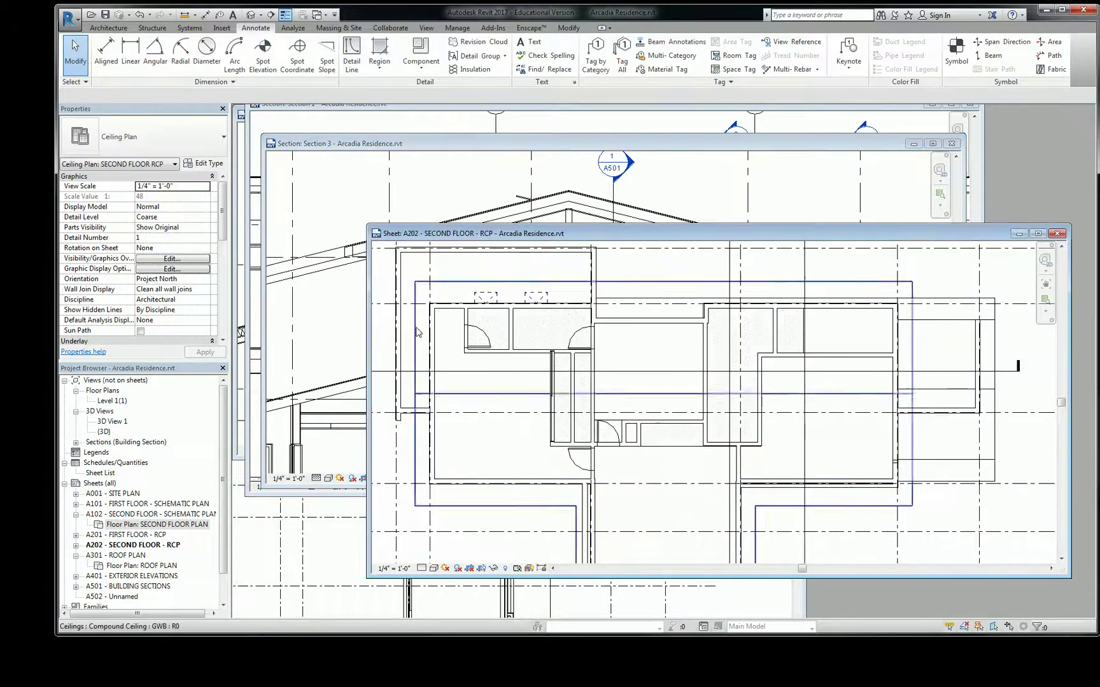
pyautogui.moveTo(224, 218); pyautogui.dragTo(223, 312)
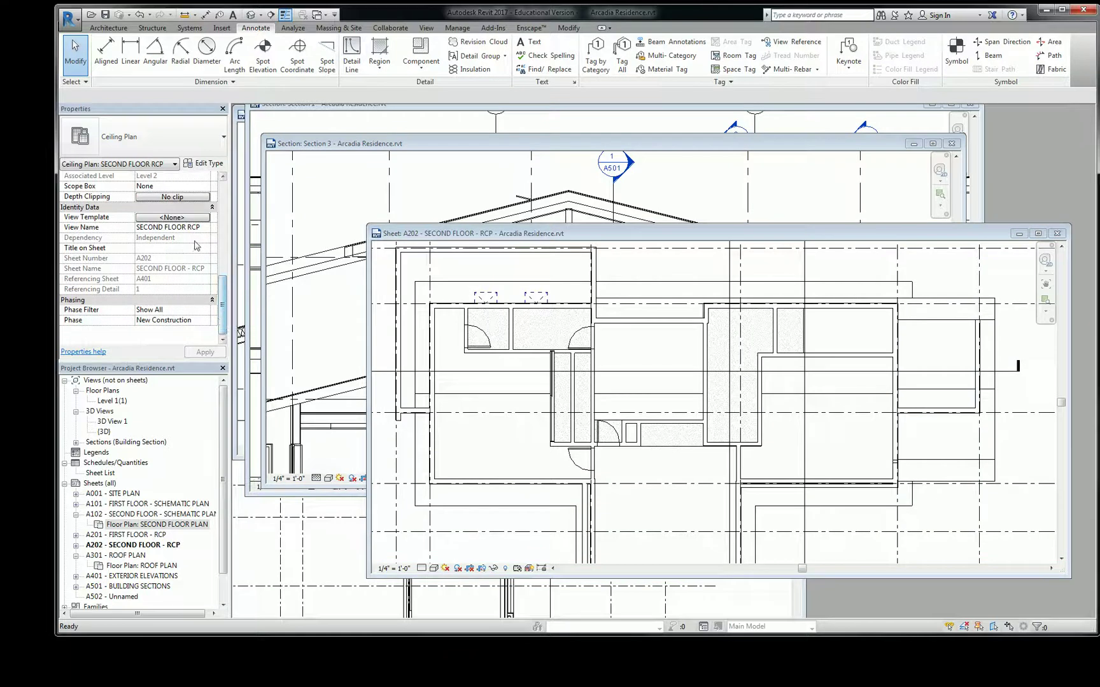
pyautogui.scroll(5, 218, 290)
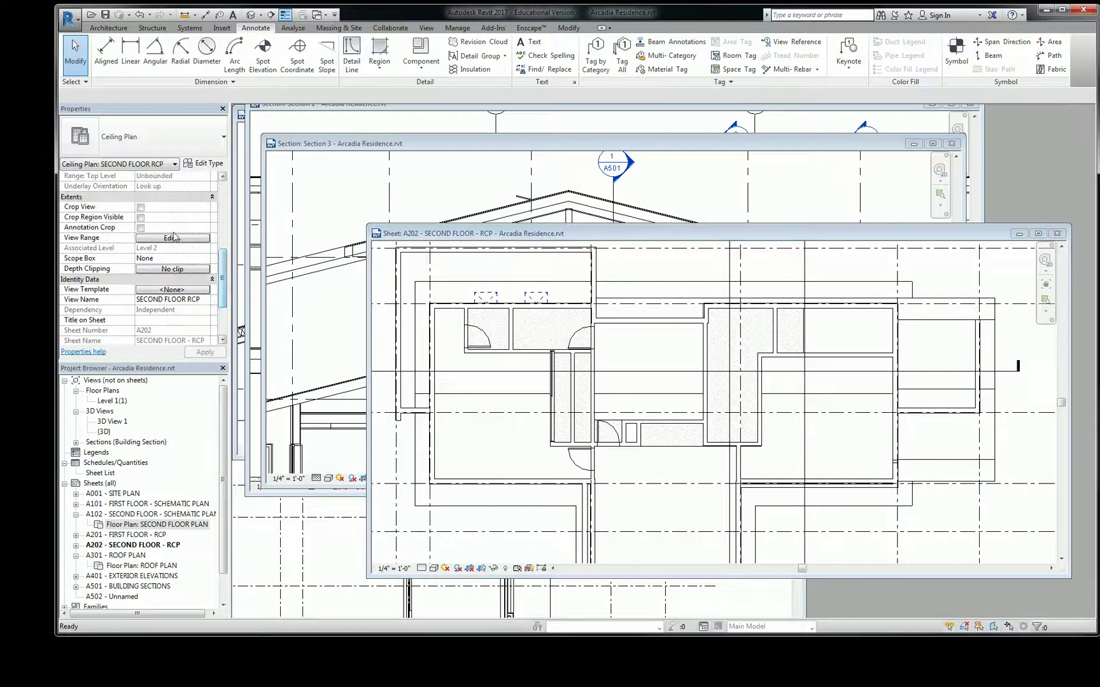
pyautogui.click(172, 238)
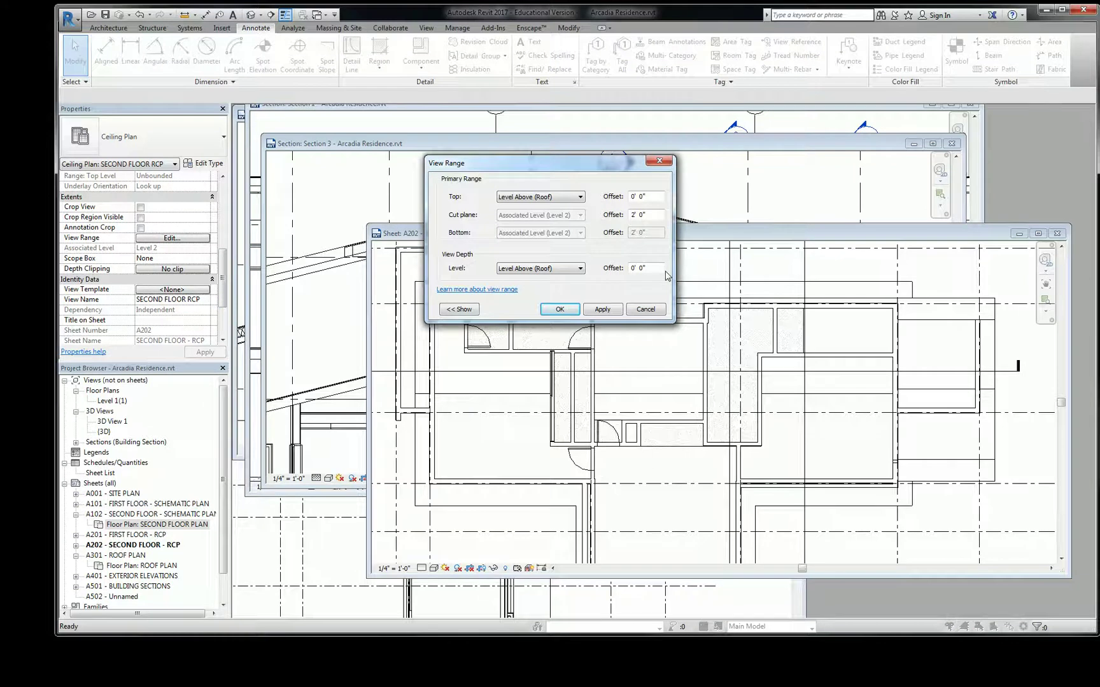
pyautogui.moveTo(663, 269); pyautogui.dragTo(606, 276)
pyautogui.write('10')
pyautogui.press('Return')
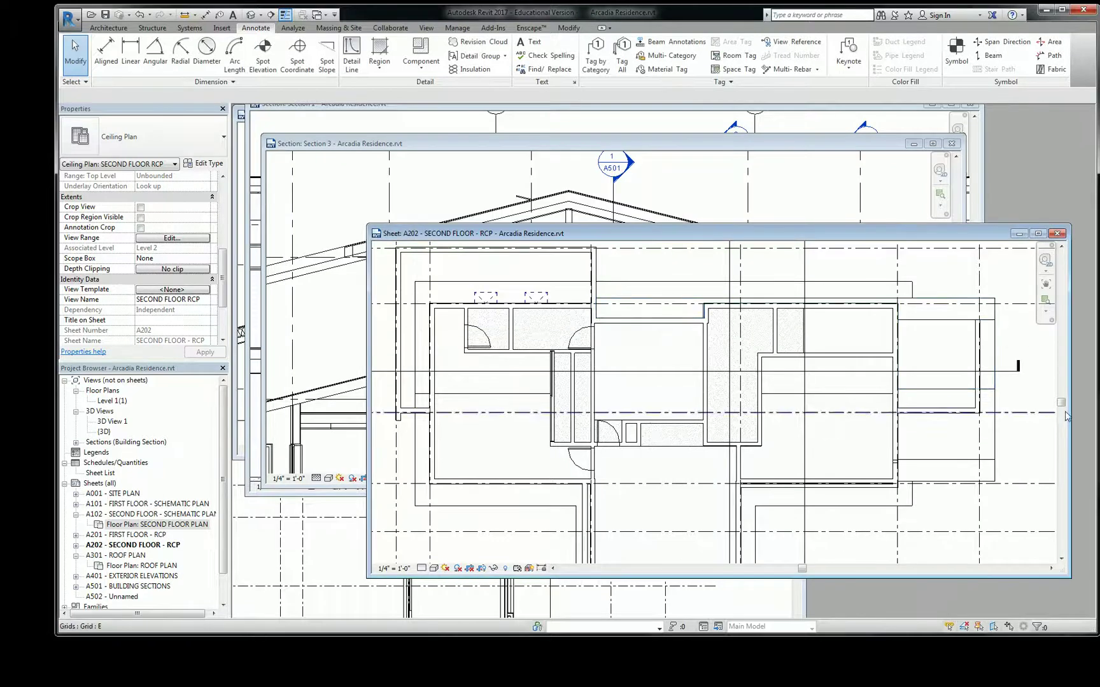
pyautogui.click(845, 378)
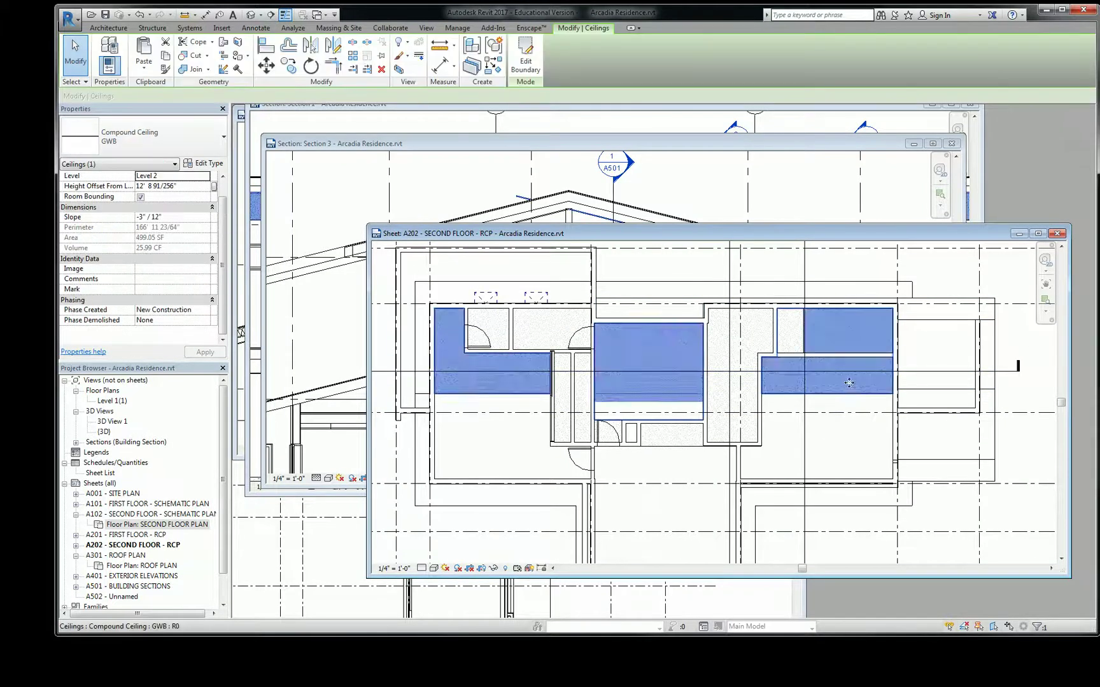
# Examine how far the selected sloped GWB ceiling extends past the ridge line in each second floor room.
pyautogui.scroll(4, 831, 379)
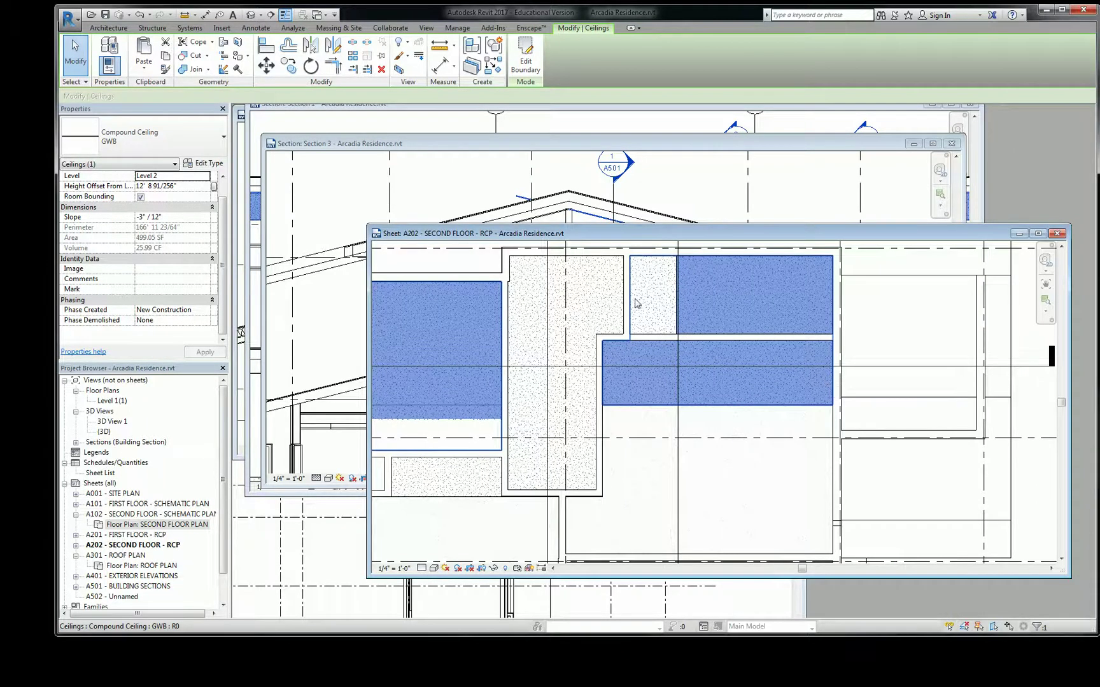
pyautogui.scroll(-2, 518, 352)
pyautogui.scroll(4, 800, 405)
pyautogui.scroll(-2, 800, 404)
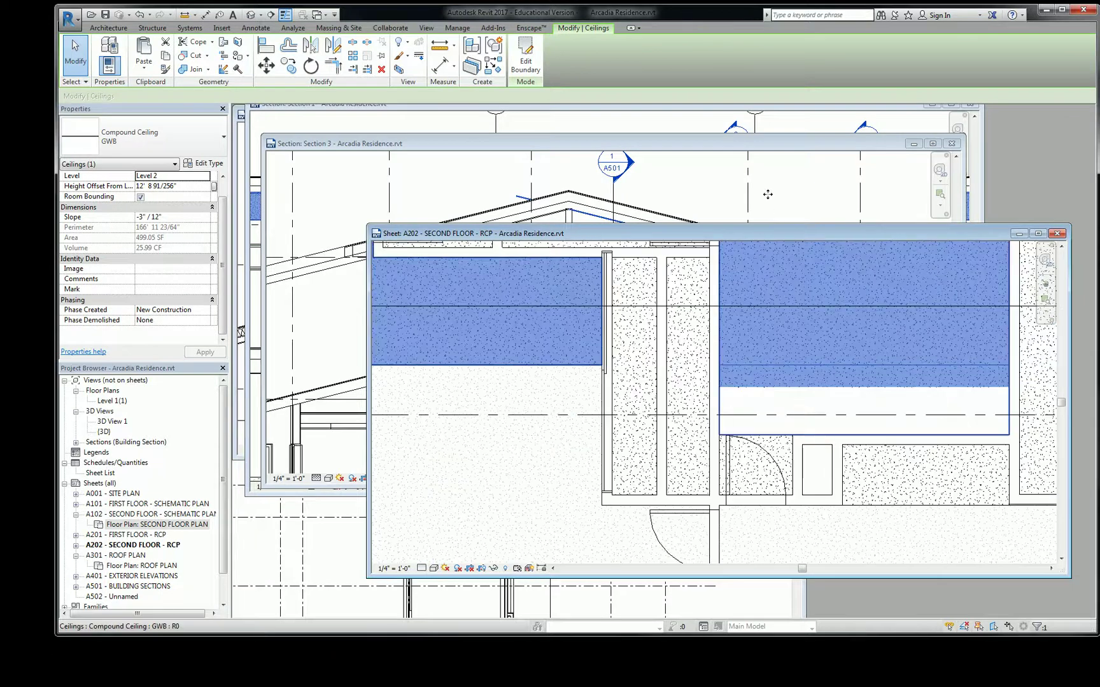
pyautogui.scroll(-1, 844, 415)
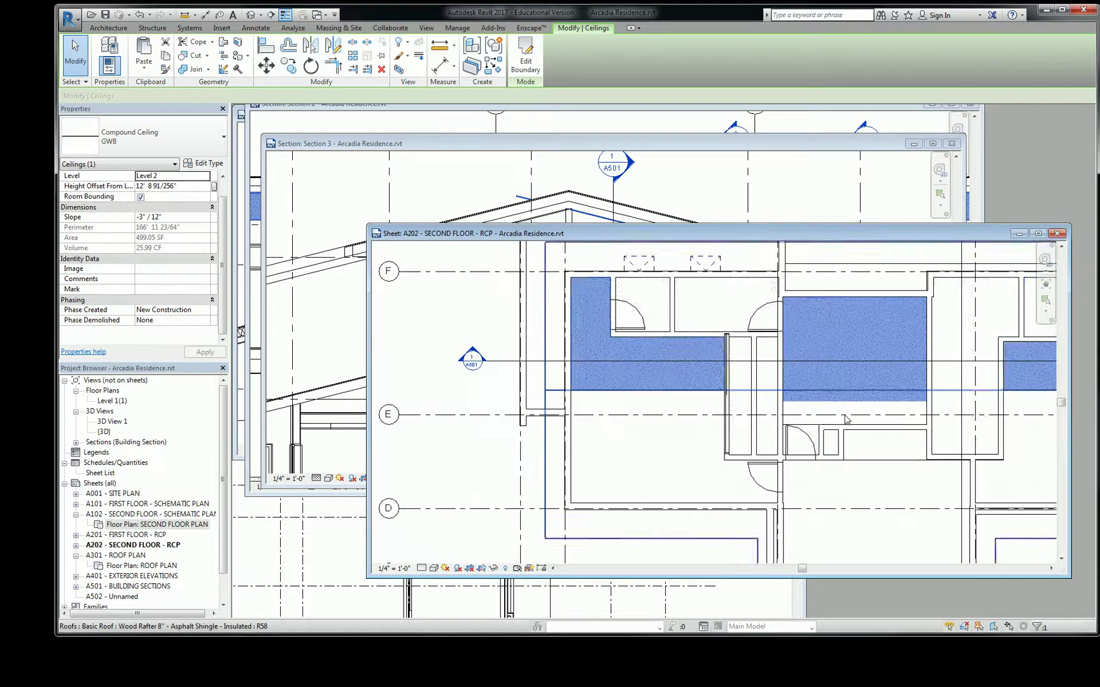
pyautogui.moveTo(931, 408); pyautogui.dragTo(754, 399, button='middle')
pyautogui.moveTo(894, 389); pyautogui.dragTo(723, 389, button='middle')
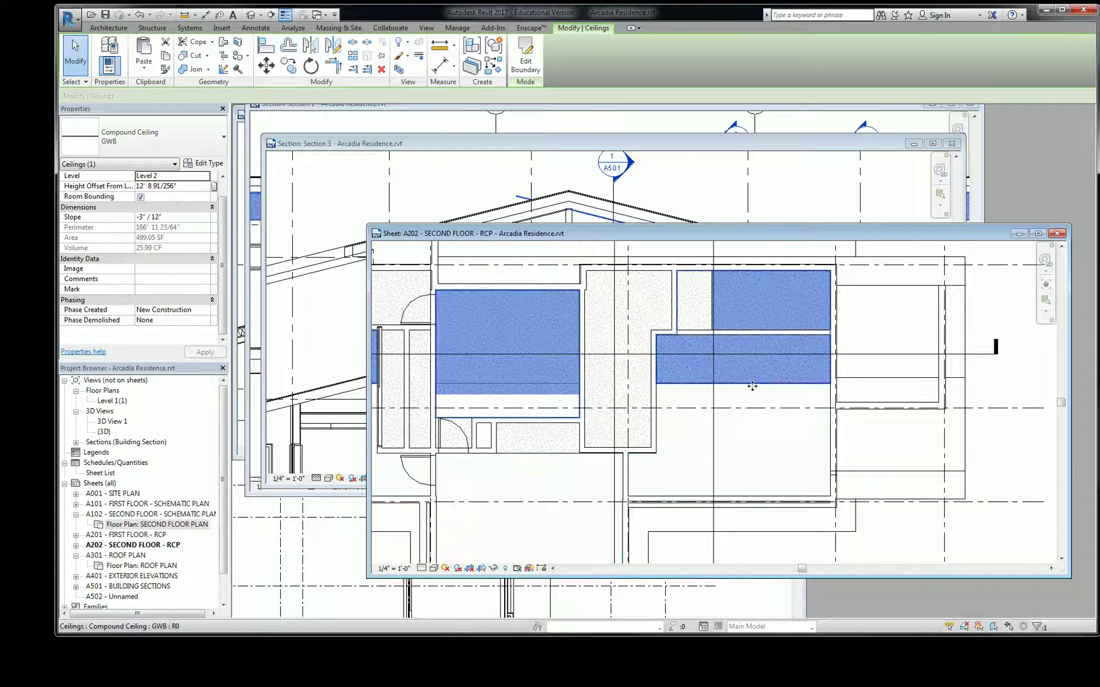
pyautogui.moveTo(724, 394); pyautogui.dragTo(727, 364, button='middle')
pyautogui.scroll(5, 726, 364)
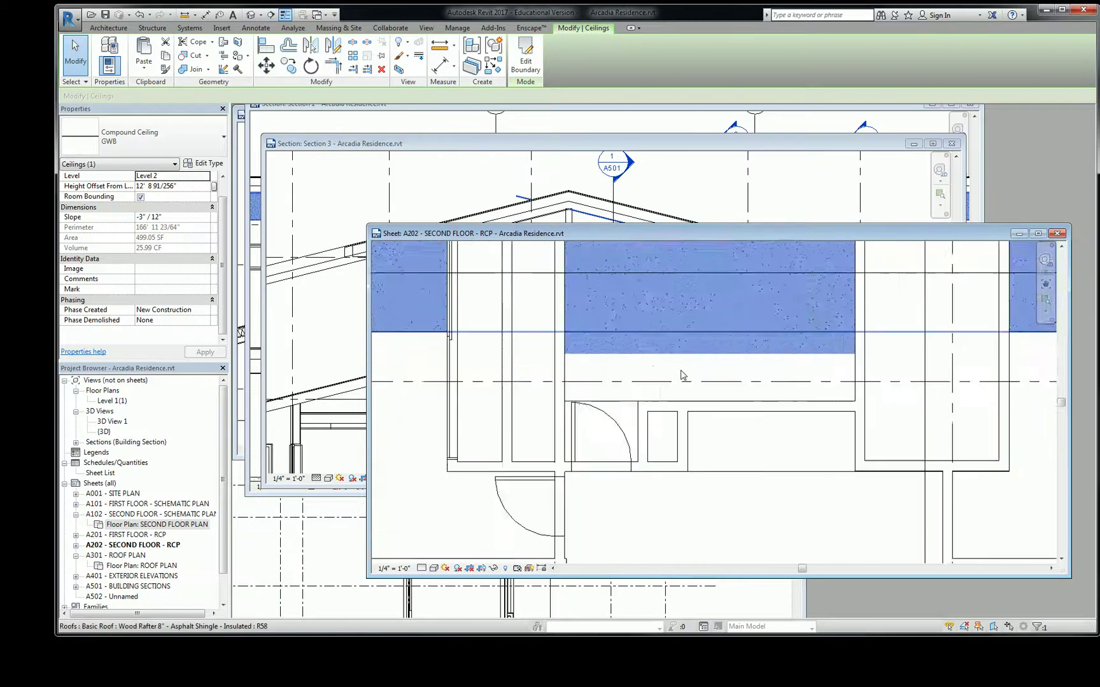
pyautogui.scroll(-2, 653, 318)
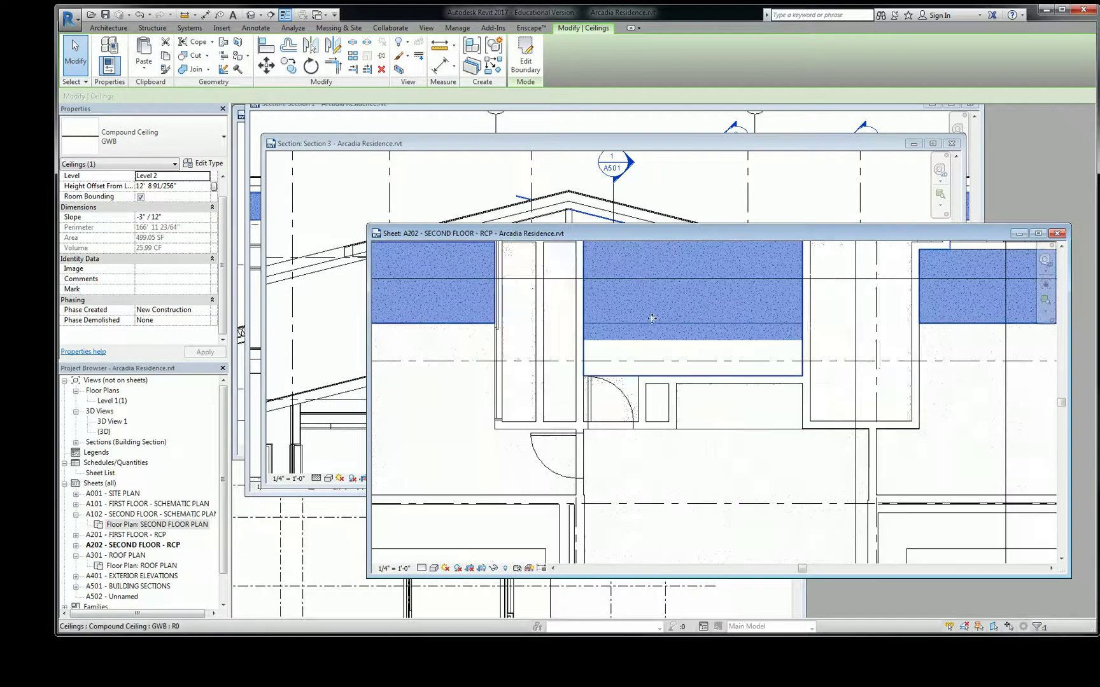
# Open Section 2 from its section line, inspect the sloped GWB ceiling at the ridge, and return to sheet A202 with it selected.
pyautogui.click(650, 179)
pyautogui.click(1048, 435)
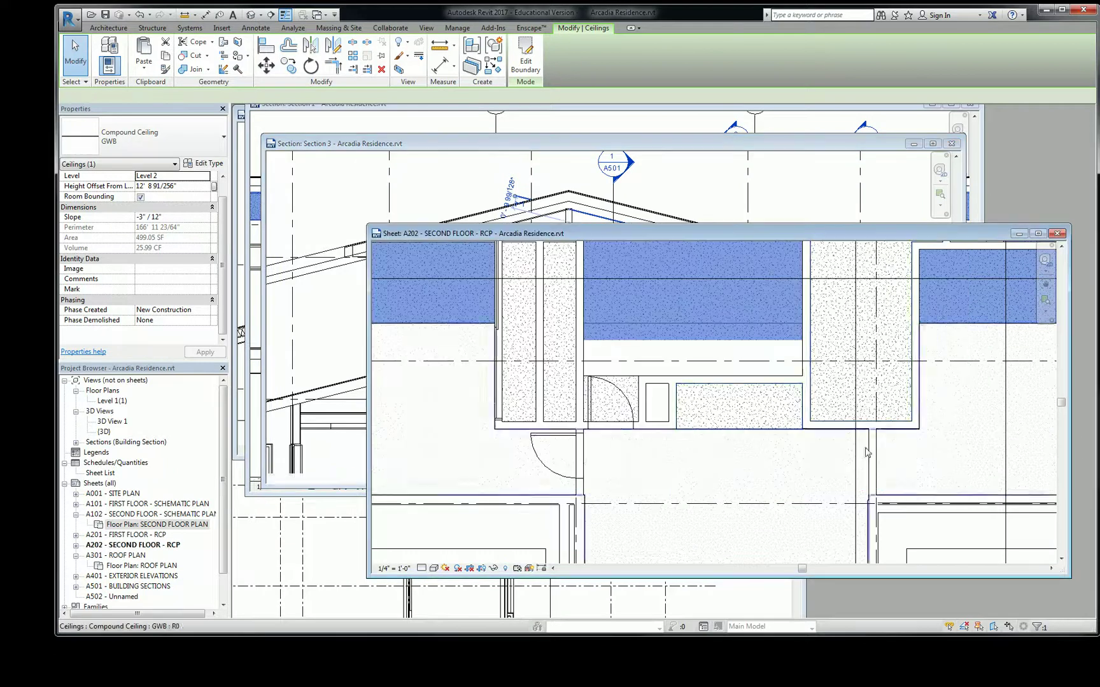
pyautogui.click(787, 407)
pyautogui.scroll(-2, 787, 406)
pyautogui.rightClick(829, 403)
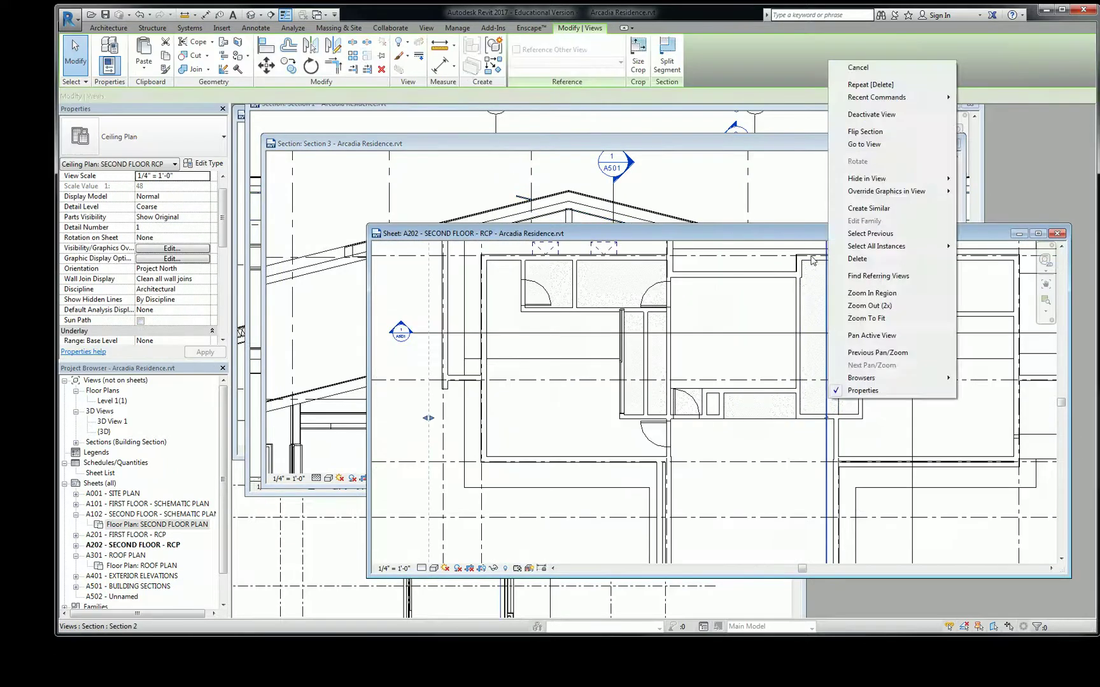
pyautogui.click(877, 145)
pyautogui.scroll(4, 695, 215)
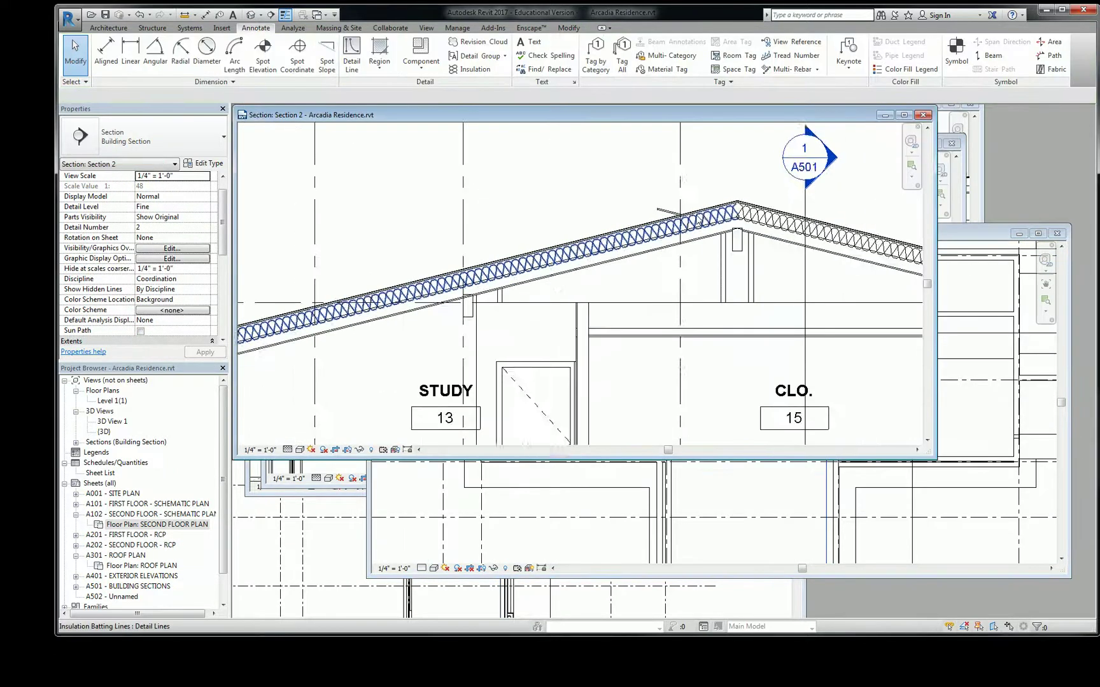
pyautogui.click(658, 210)
pyautogui.click(1032, 399)
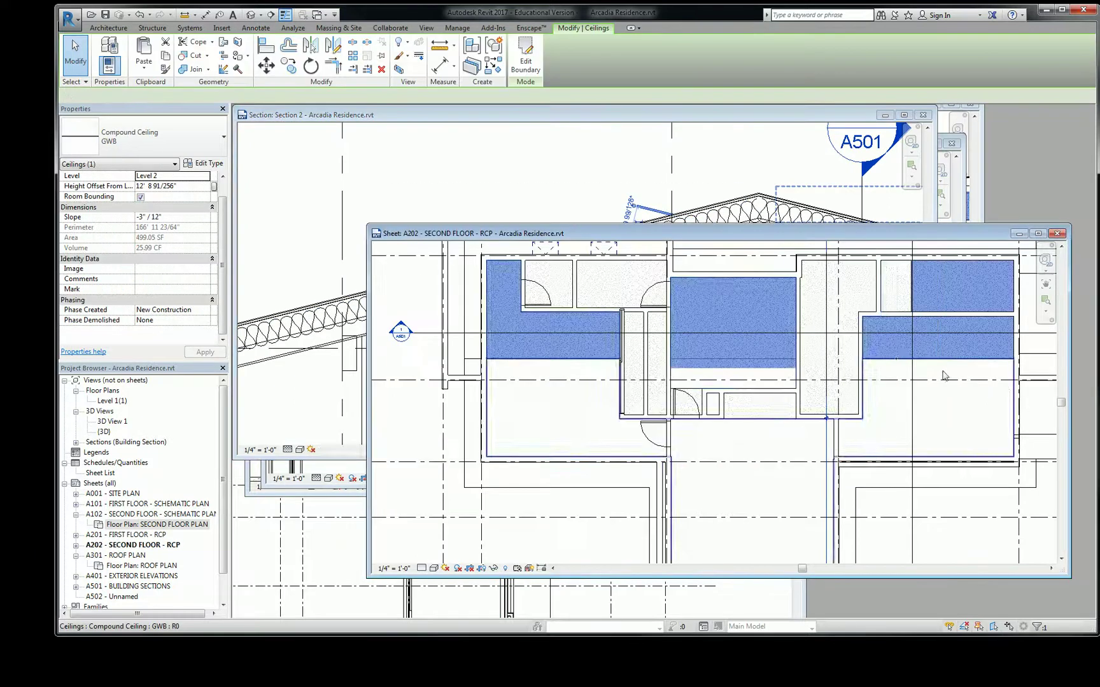
# Edit the selected ceiling's boundary so its lower edge in the central room aligns with the ridge line, and finish the sketch.
pyautogui.scroll(-3, 753, 375)
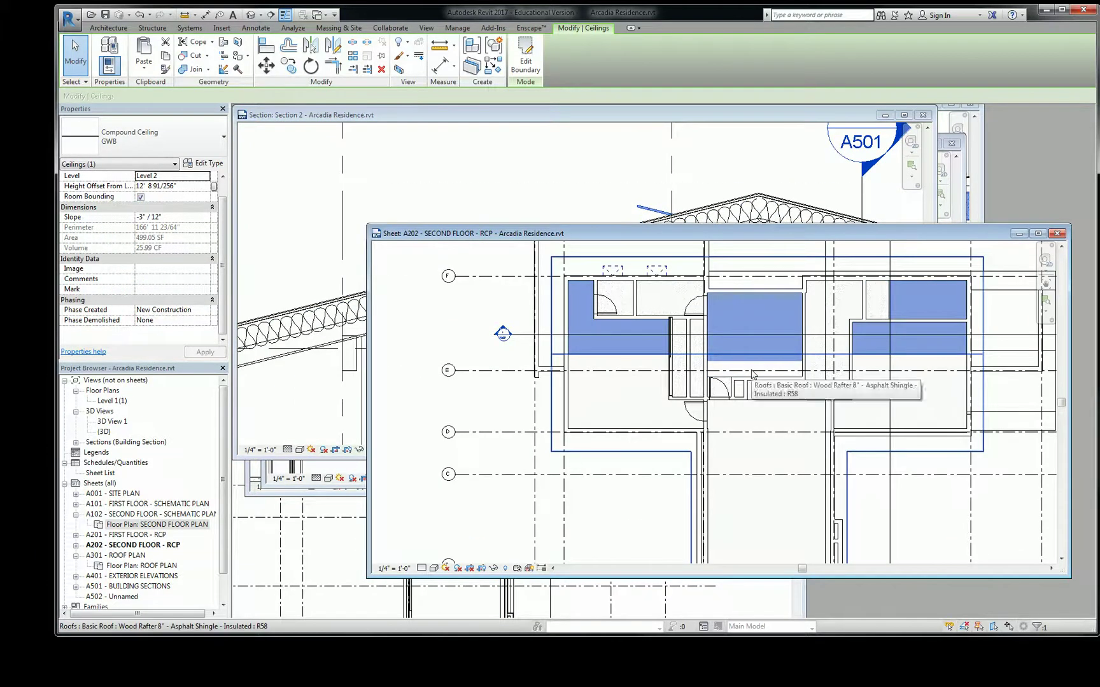
pyautogui.scroll(5, 764, 362)
pyautogui.click(526, 58)
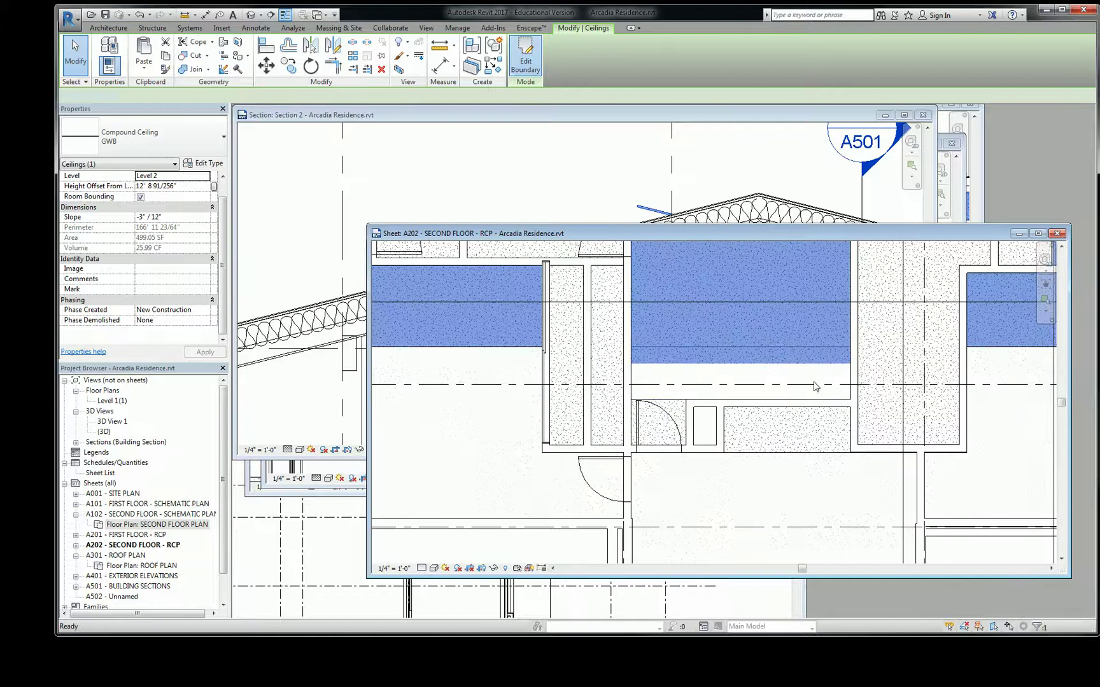
pyautogui.click(773, 399)
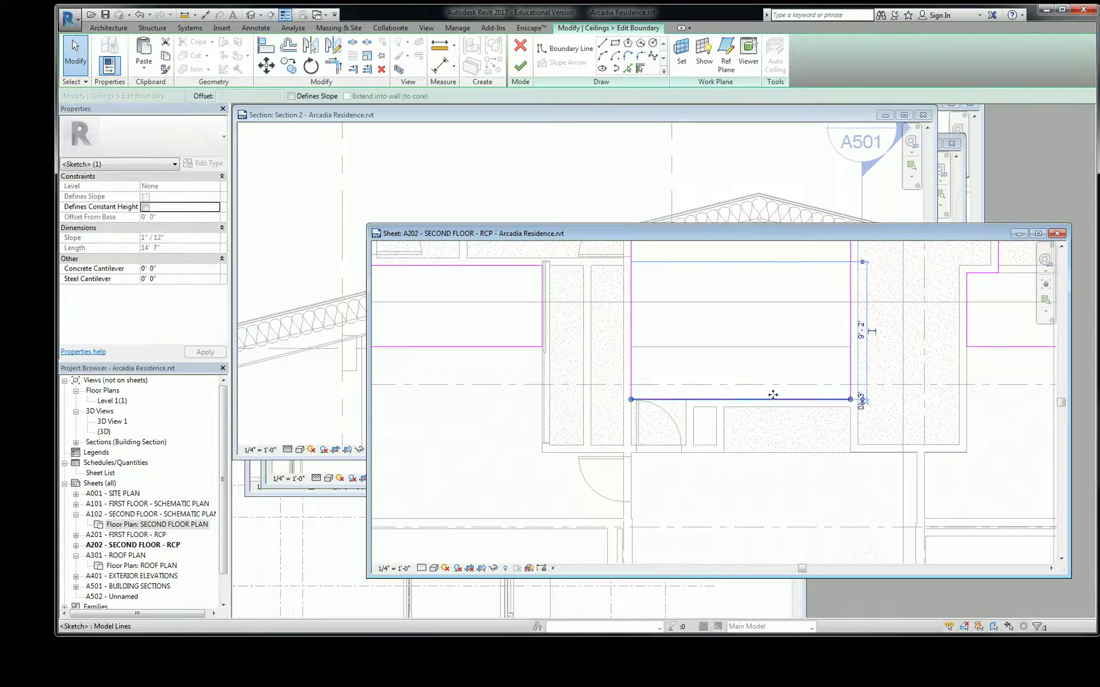
pyautogui.moveTo(773, 394); pyautogui.dragTo(774, 350)
pyautogui.click(529, 68)
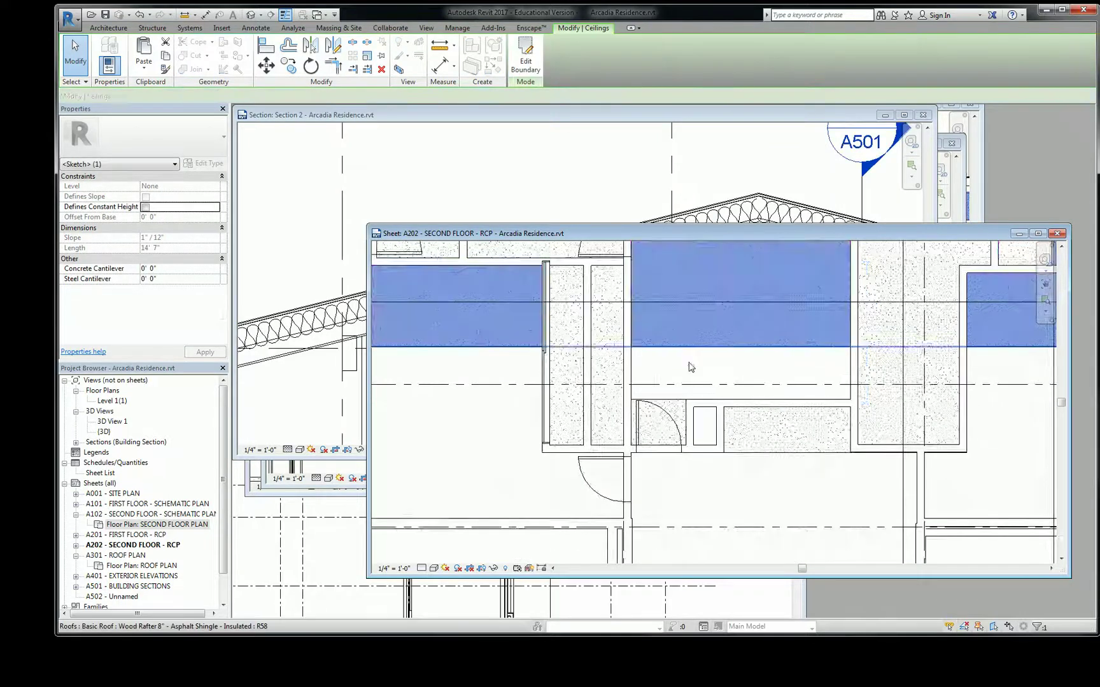
pyautogui.scroll(-3, 884, 398)
pyautogui.press('Escape')
# Add a rectangular boundary to the opposite sloped ceiling, filling the central room from the ridge line to its lower wall, and finish the sketch.
pyautogui.click(885, 398)
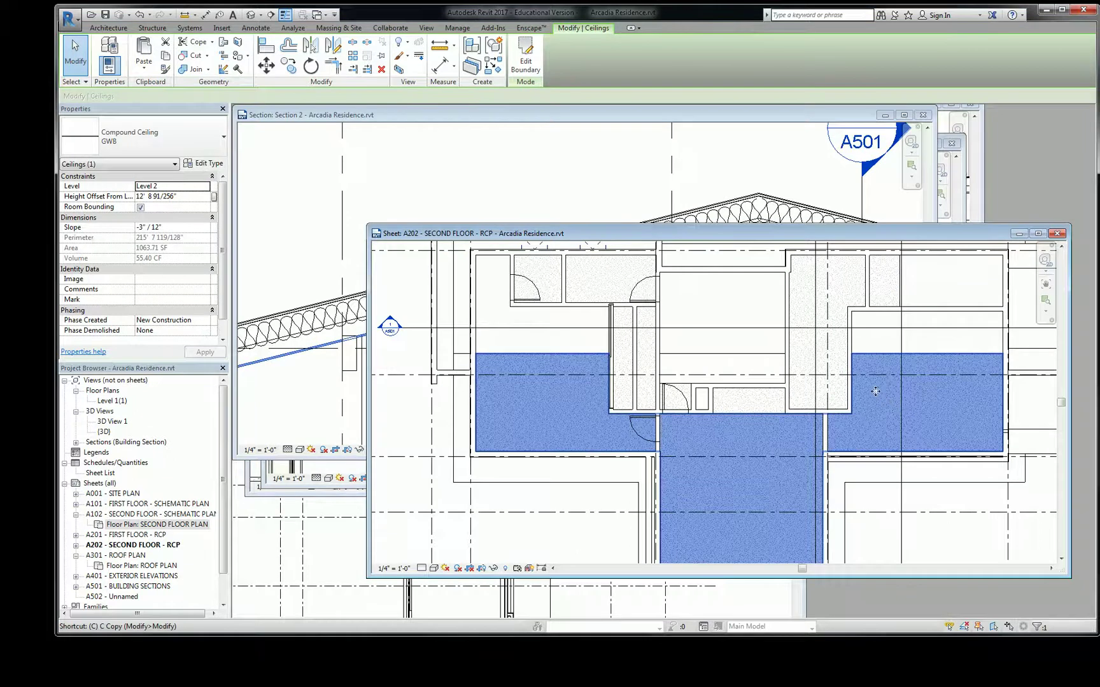
pyautogui.click(526, 58)
pyautogui.scroll(4, 686, 380)
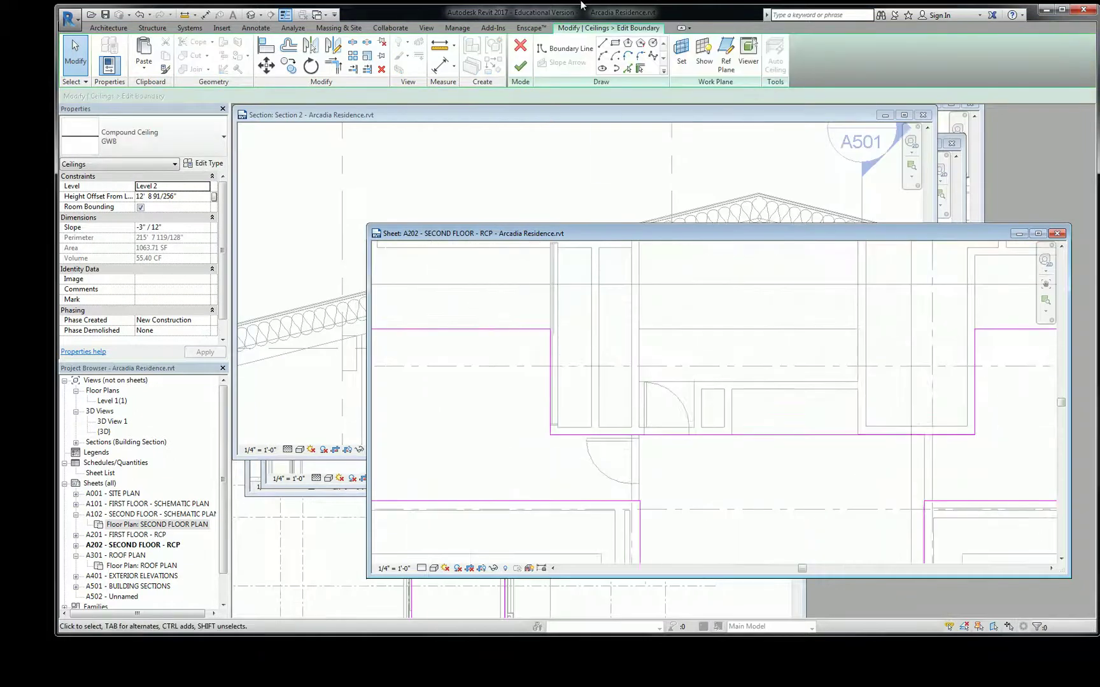
pyautogui.click(615, 44)
pyautogui.scroll(3, 671, 353)
pyautogui.click(624, 316)
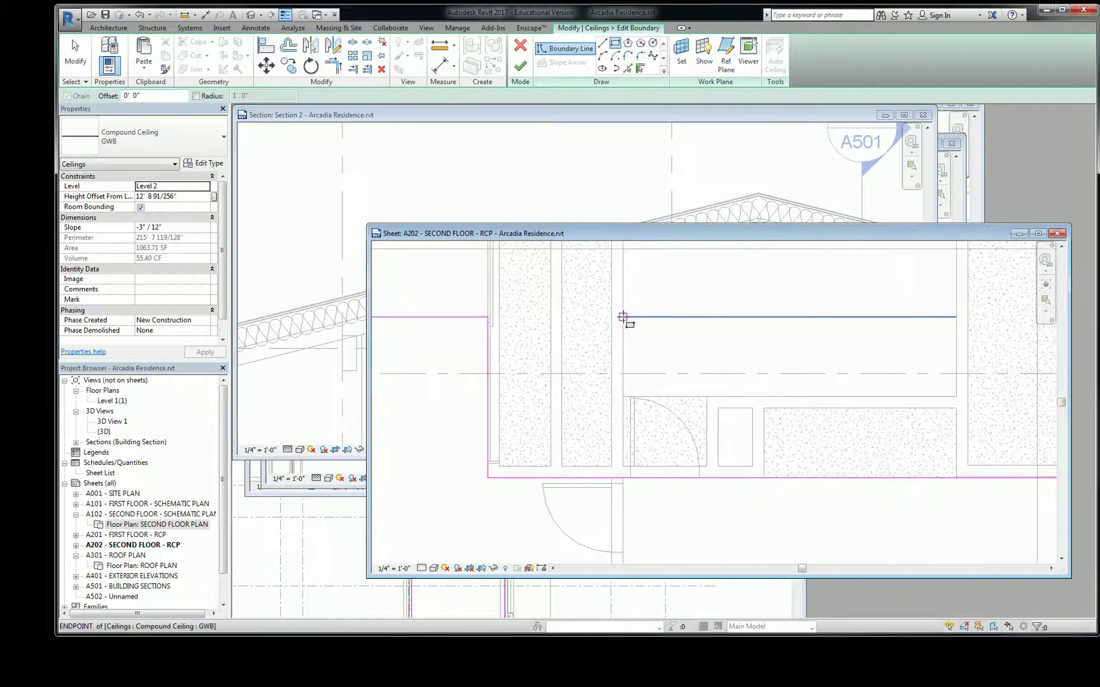
pyautogui.click(956, 396)
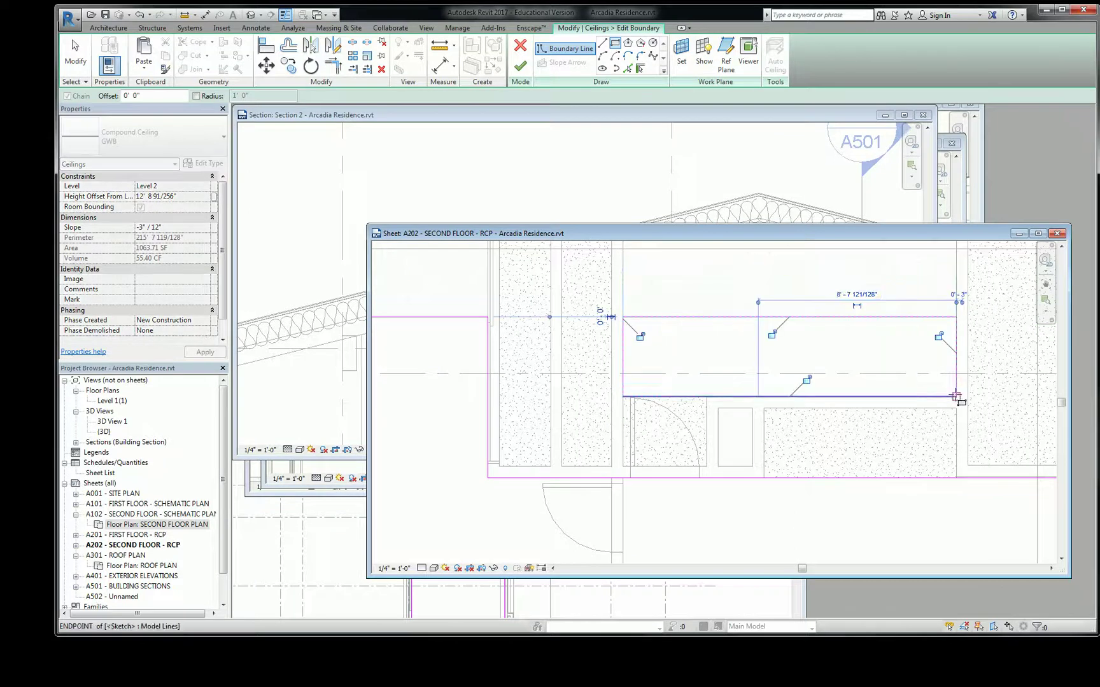
pyautogui.click(520, 66)
pyautogui.press('Escape')
pyautogui.scroll(-4, 797, 324)
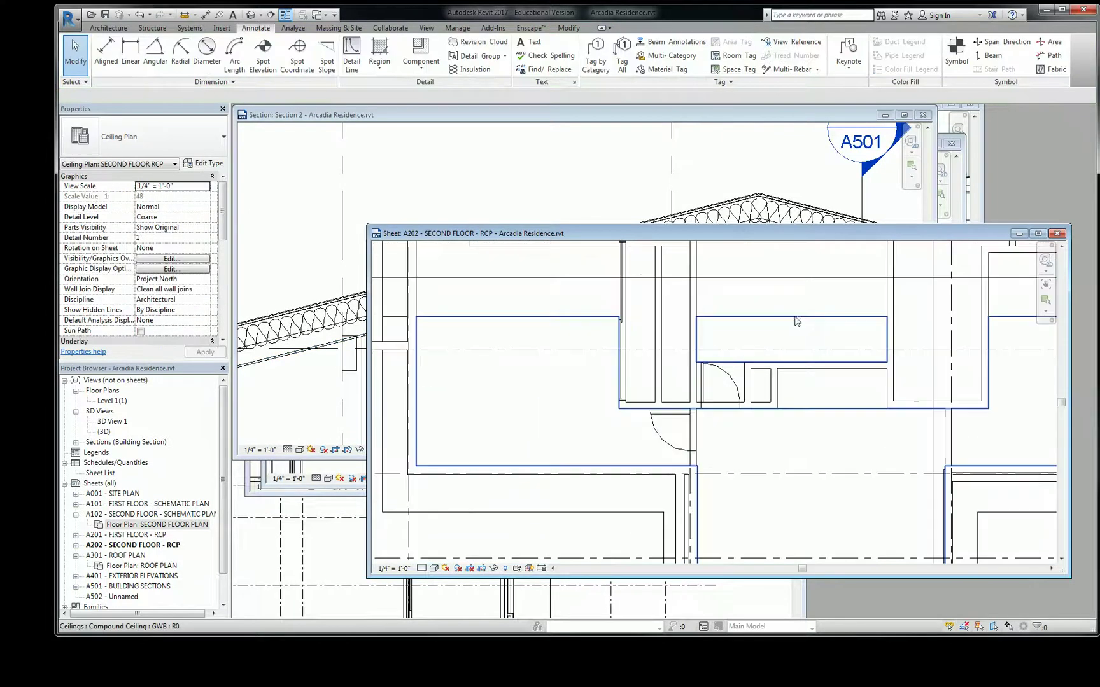
# Place a Target (Project) spot elevation on the flat GWB ceiling of the larger room below the skylights.
pyautogui.moveTo(828, 346)
pyautogui.mouseDown(button='middle')
pyautogui.moveTo(728, 343)
pyautogui.moveTo(716, 366)
pyautogui.mouseUp(button='middle')
pyautogui.scroll(-4, 727, 337)
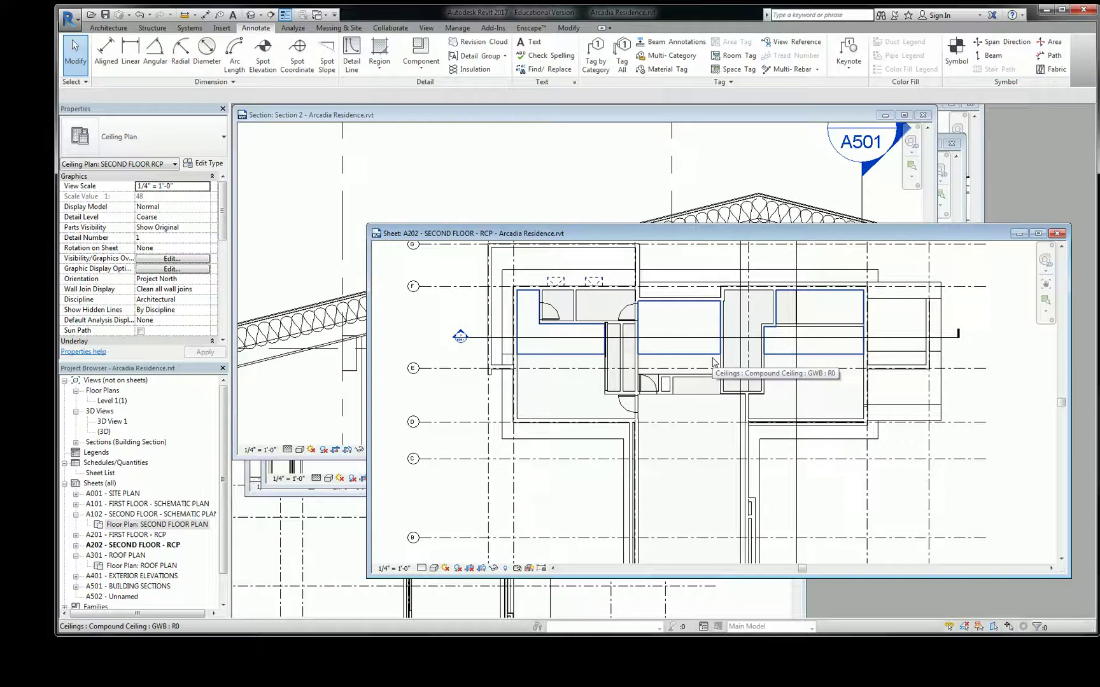
pyautogui.click(263, 51)
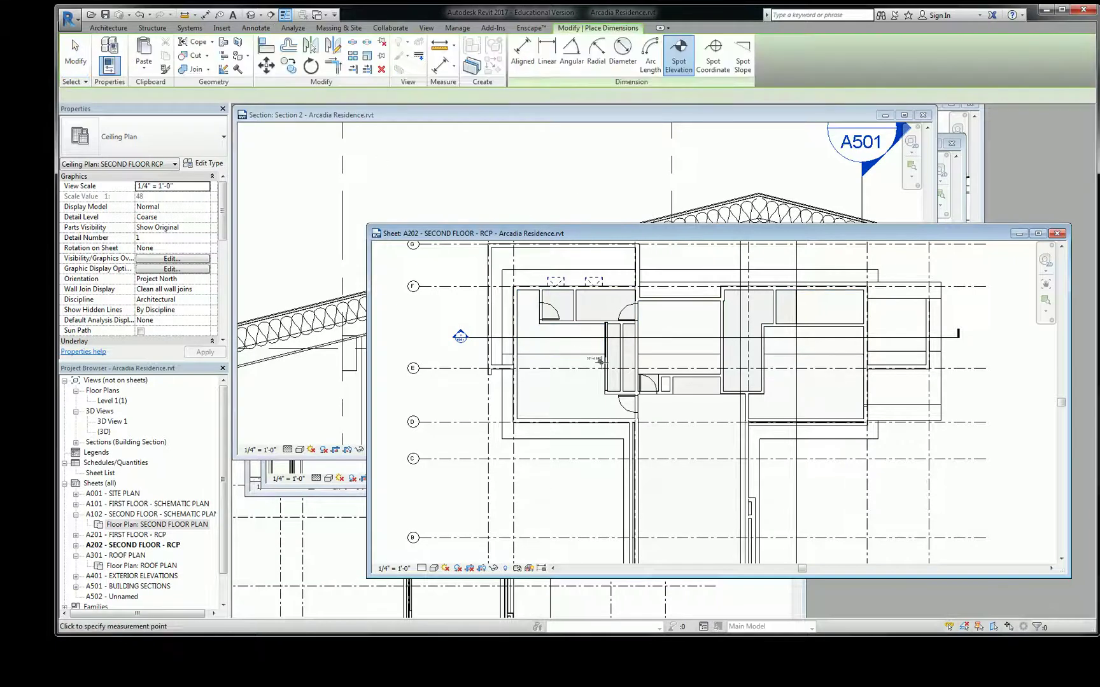
pyautogui.scroll(5, 600, 360)
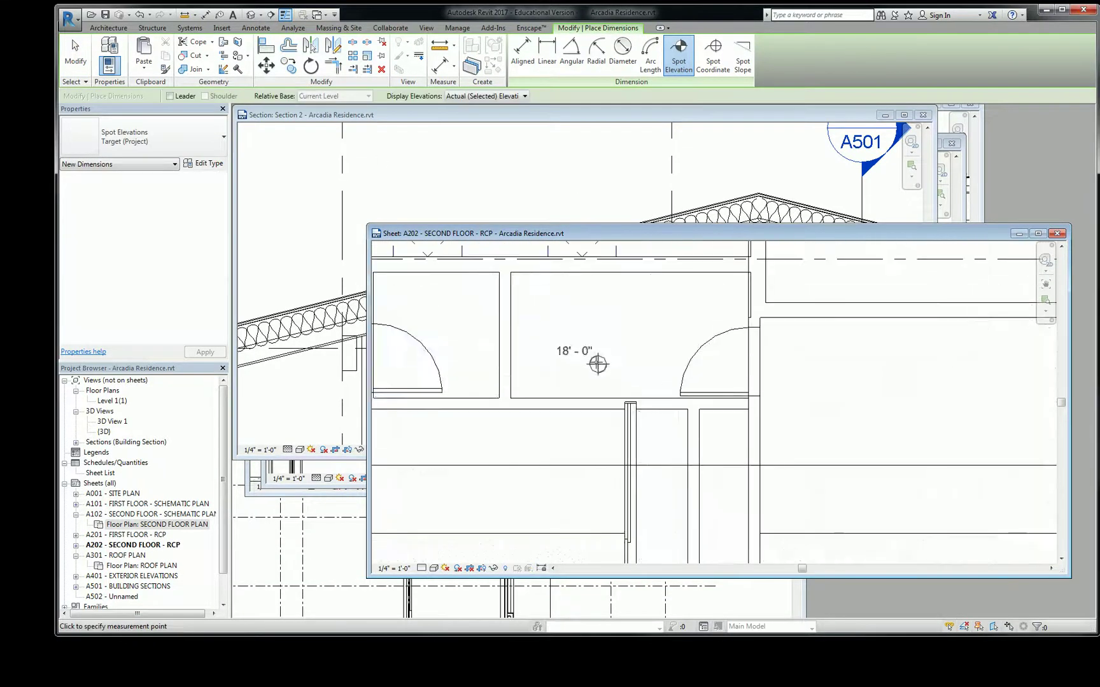
pyautogui.click(592, 352)
pyautogui.press('Escape')
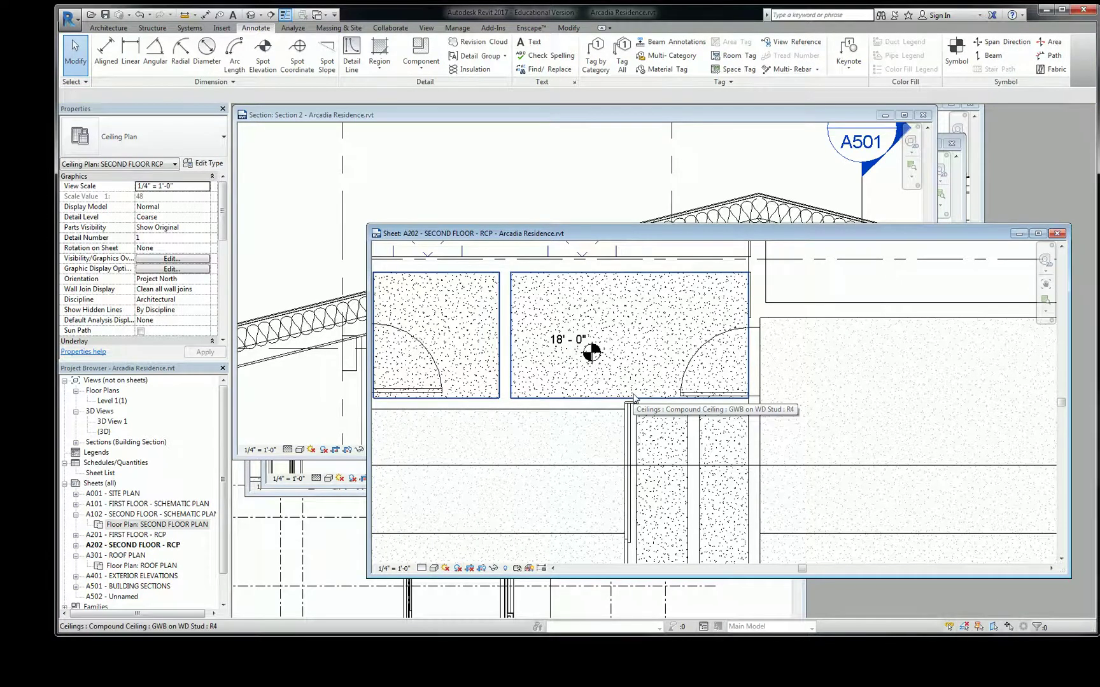
# Change the placed spot elevation's type to Target (Relative).
pyautogui.click(586, 346)
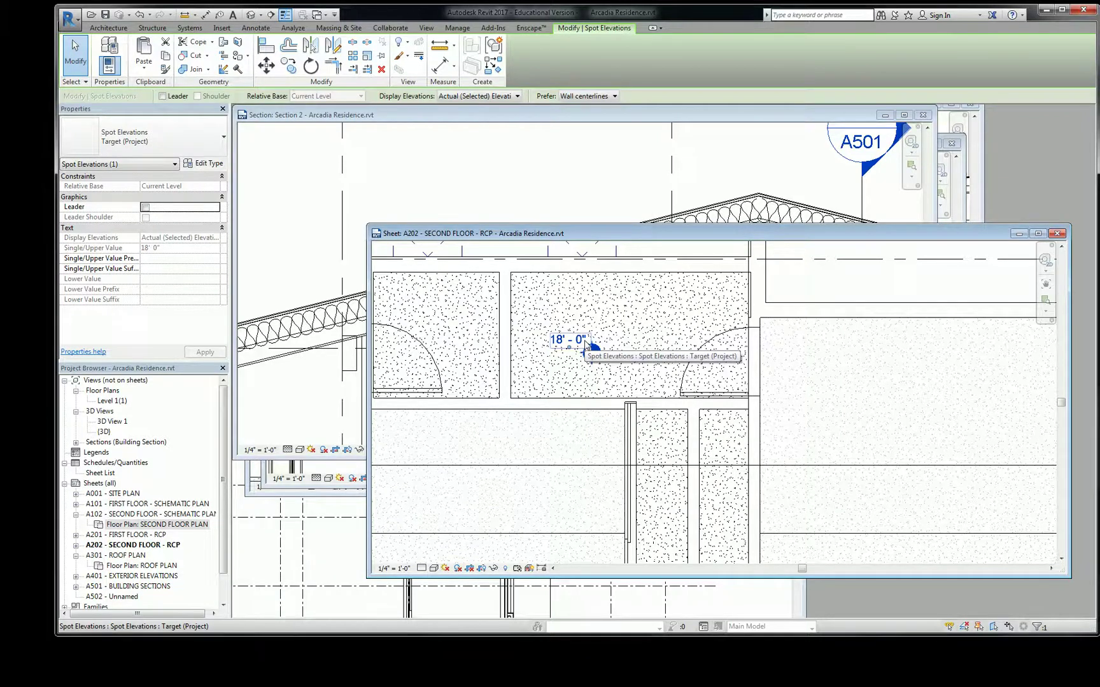
pyautogui.click(171, 142)
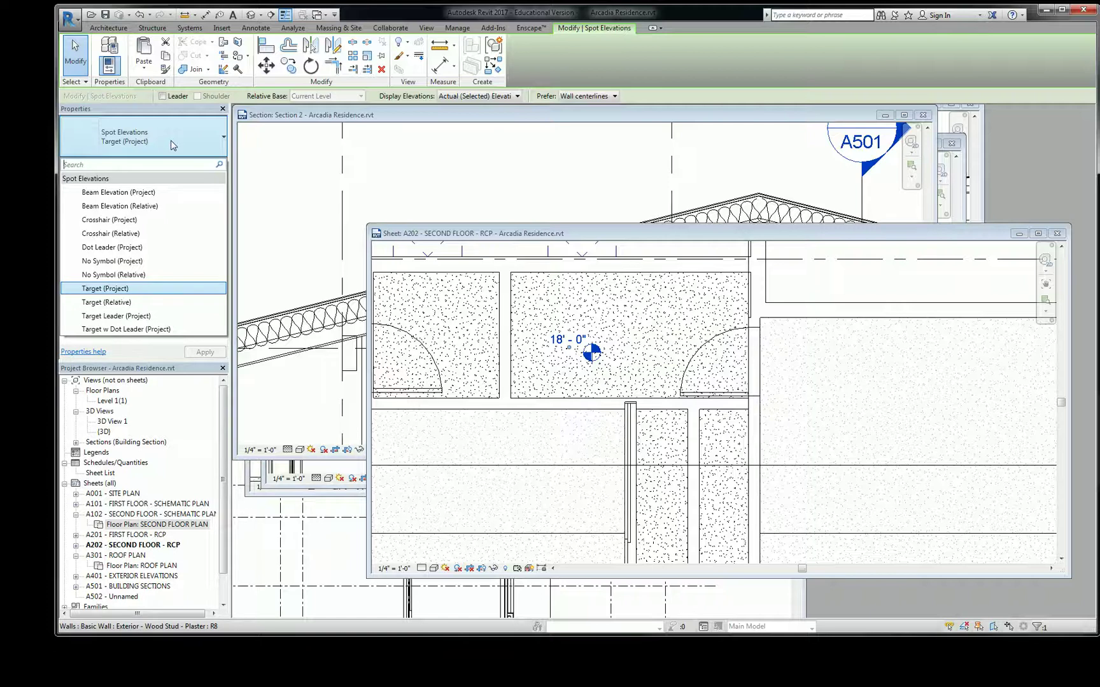
pyautogui.click(122, 303)
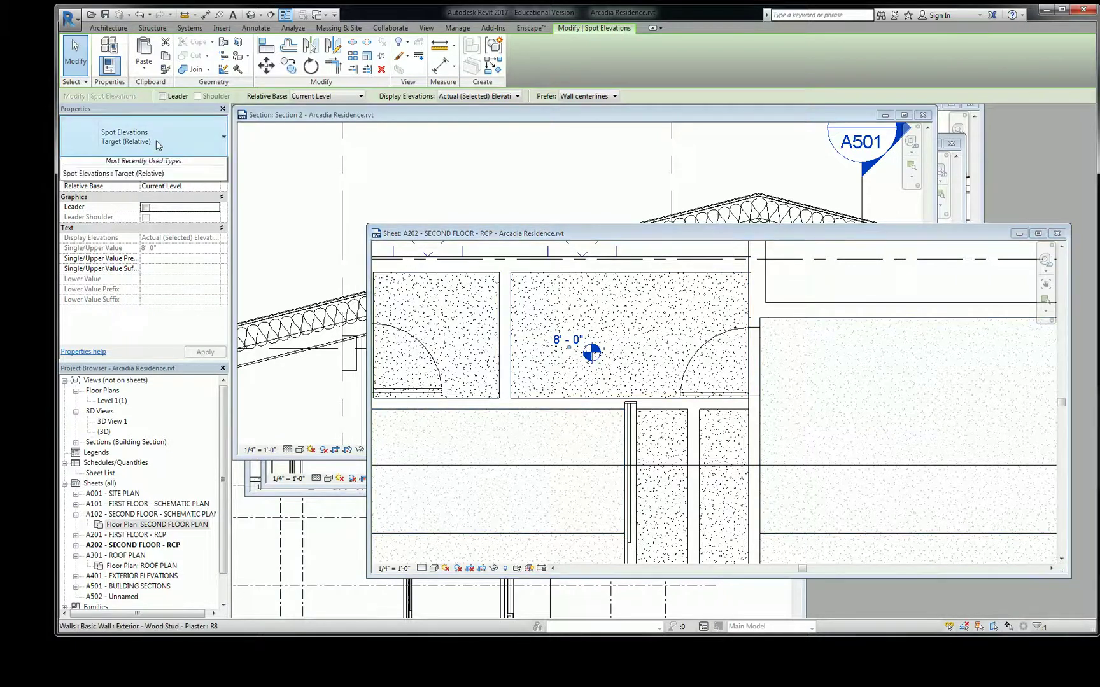
pyautogui.click(143, 137)
pyautogui.click(621, 352)
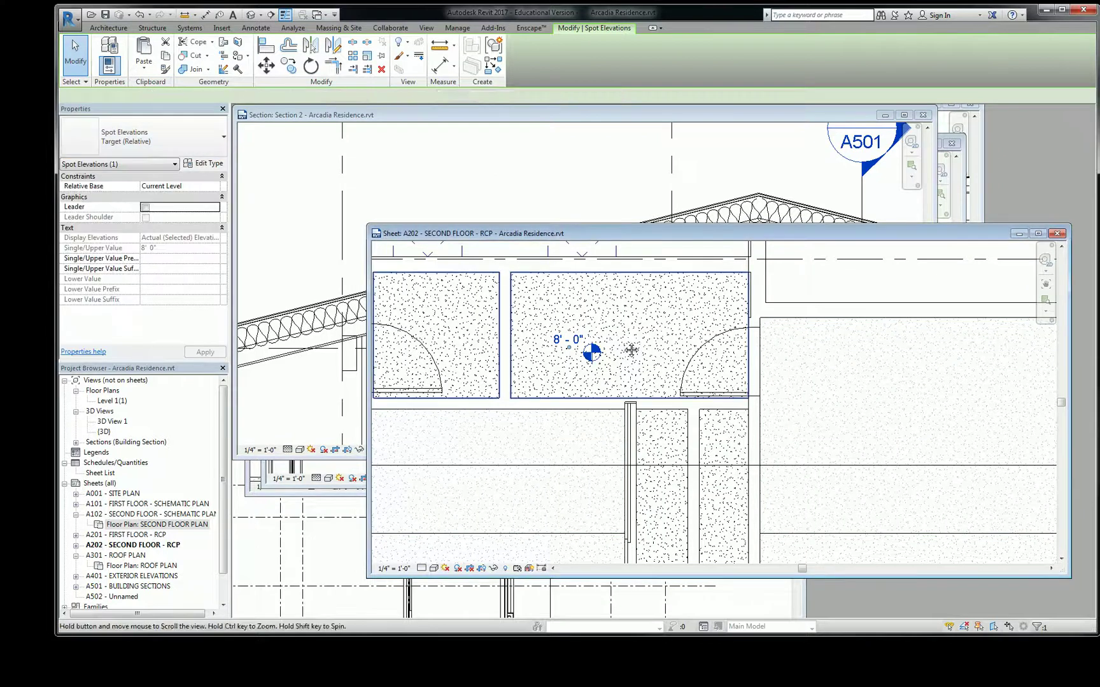
# Place matching relative spot elevations in the adjoining small room, the two narrow closets, and the closet below the central room.
pyautogui.moveTo(631, 349); pyautogui.dragTo(668, 331, button='middle')
pyautogui.press('c')
pyautogui.press('s')
pyautogui.click(490, 315)
pyautogui.scroll(-3, 644, 395)
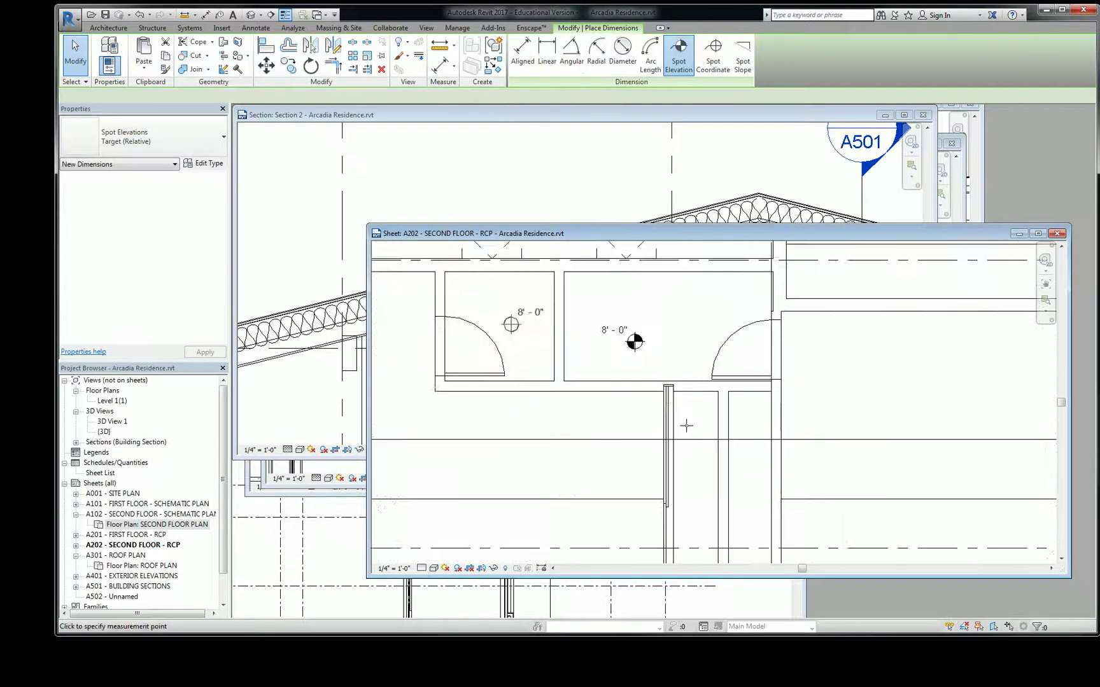
pyautogui.moveTo(675, 456); pyautogui.dragTo(687, 383, button='middle')
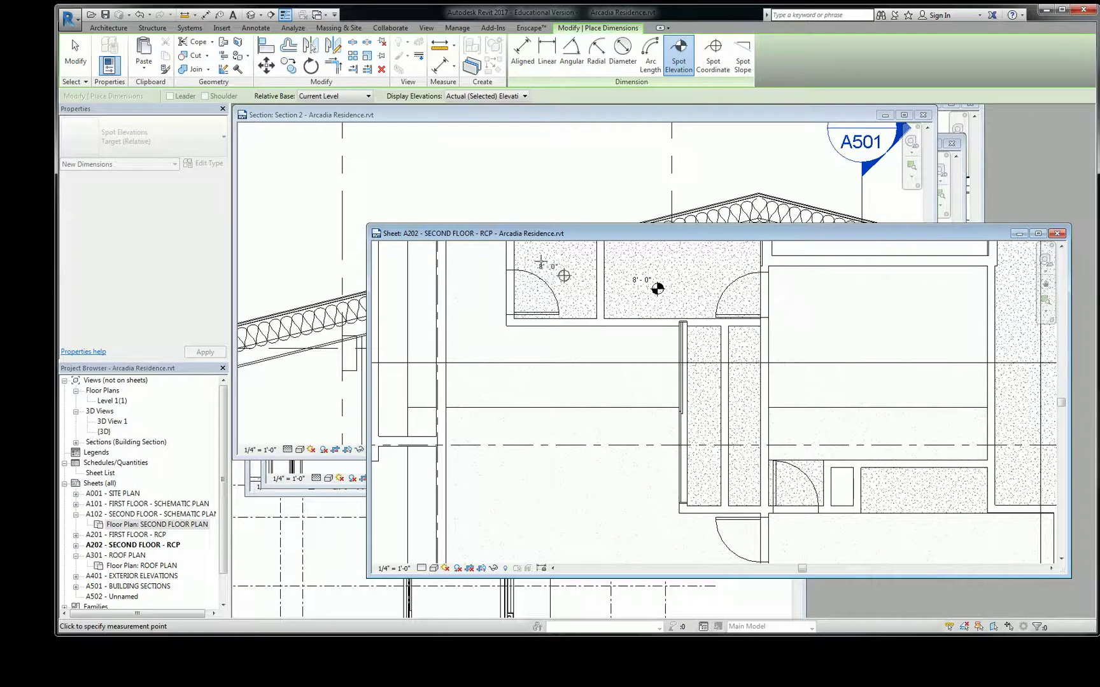
pyautogui.click(751, 488)
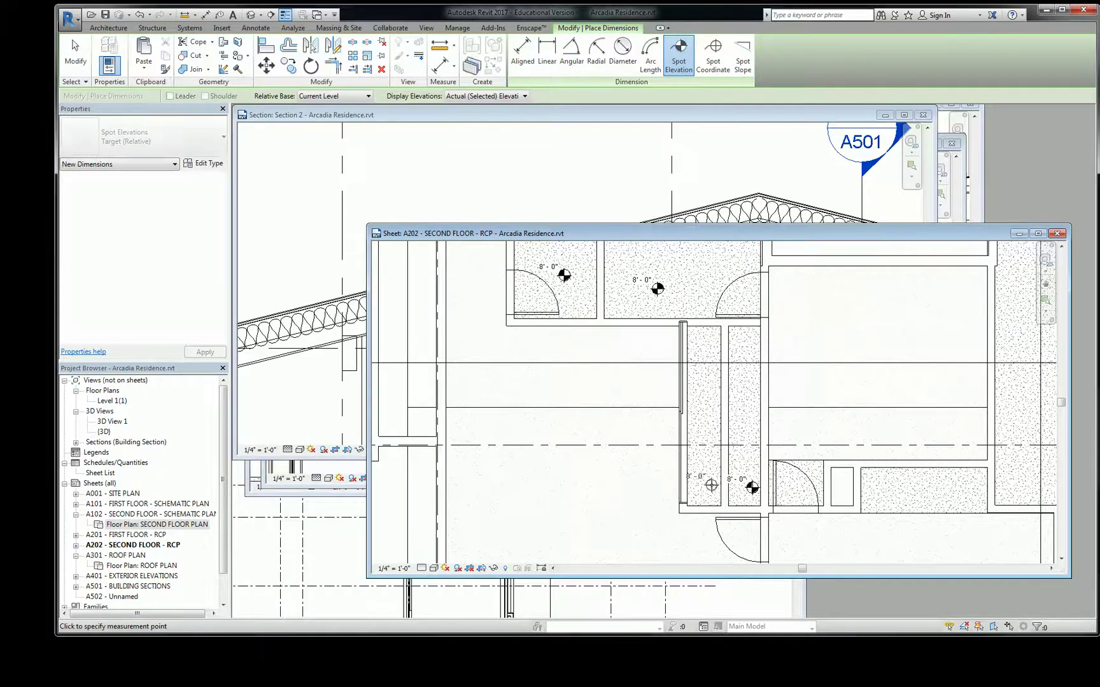
pyautogui.click(940, 492)
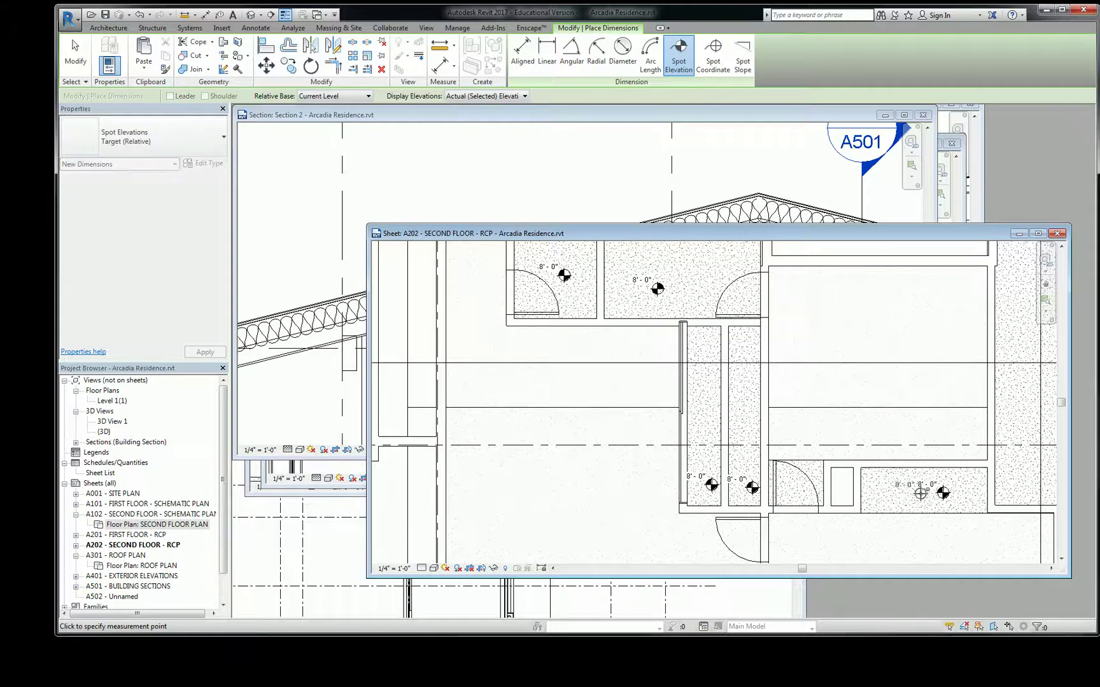
# Place relative spot elevations on the L-shaped flat ceiling beyond the central room and on the small flat ceiling beside it.
pyautogui.moveTo(954, 490); pyautogui.dragTo(783, 489, button='middle')
pyautogui.moveTo(902, 396); pyautogui.dragTo(854, 488, button='middle')
pyautogui.scroll(-1, 855, 488)
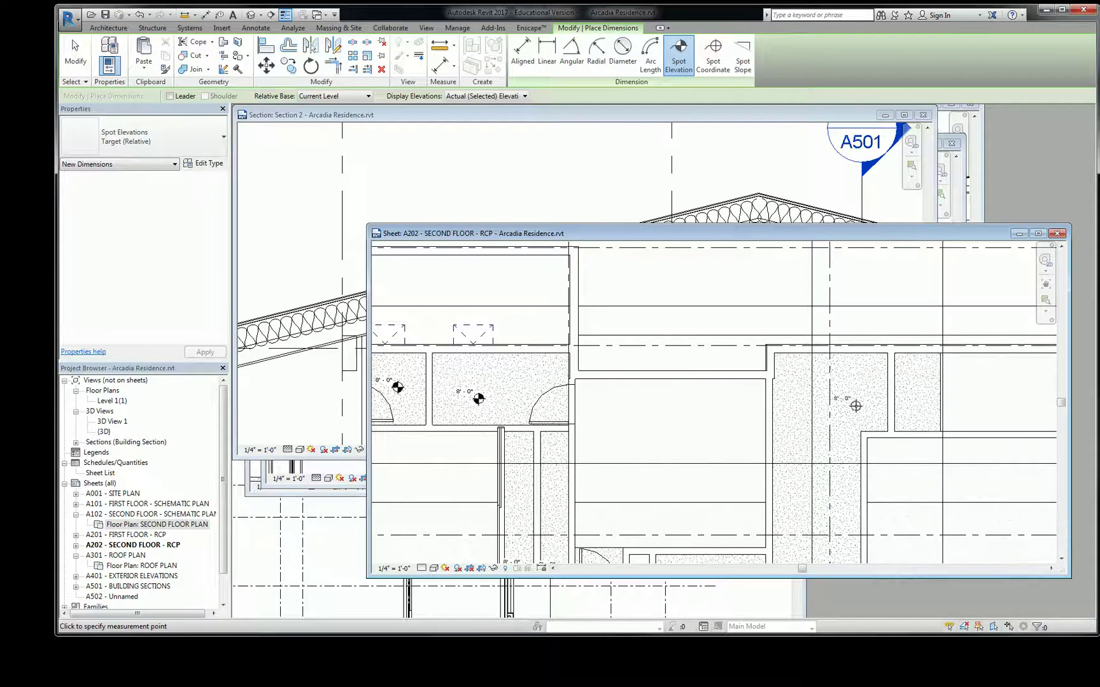
pyautogui.click(853, 403)
pyautogui.click(928, 406)
pyautogui.press('Escape')
pyautogui.press('Escape')
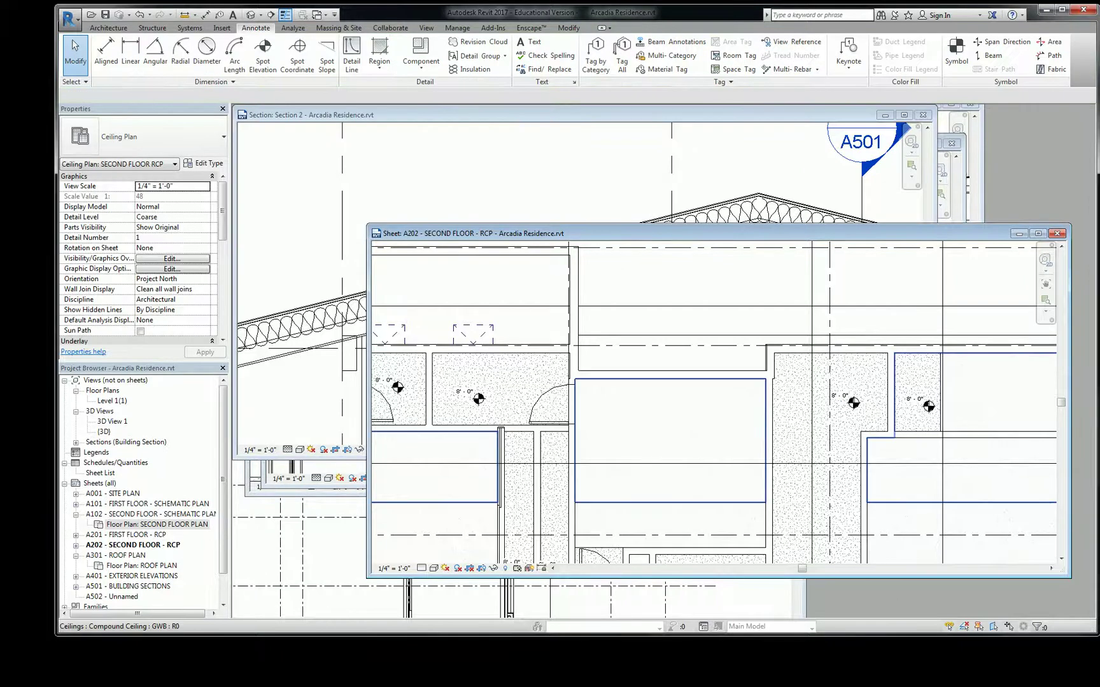